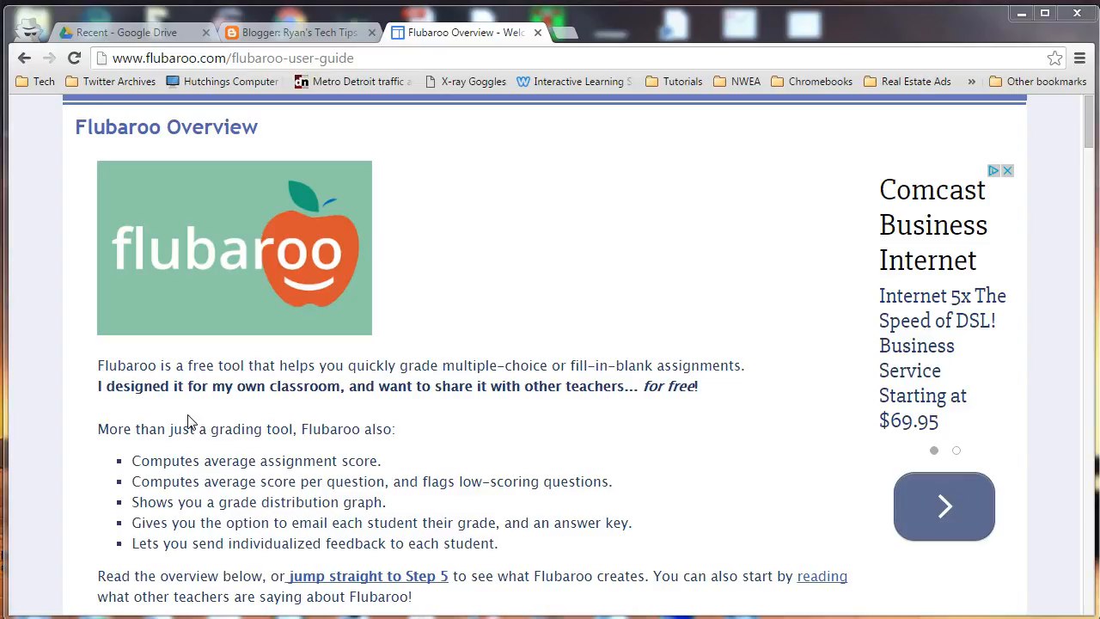
Open the Addition Quiz form from Google Drive and view its responses in the linked Google Sheets spreadsheet
left_click(135, 33)
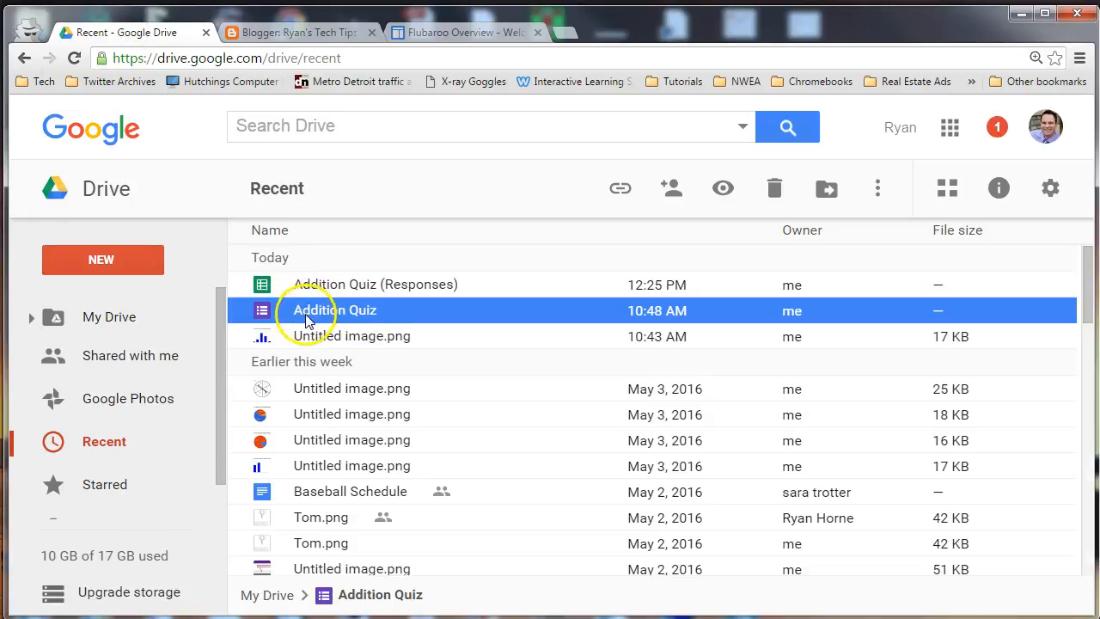
double_click(329, 316)
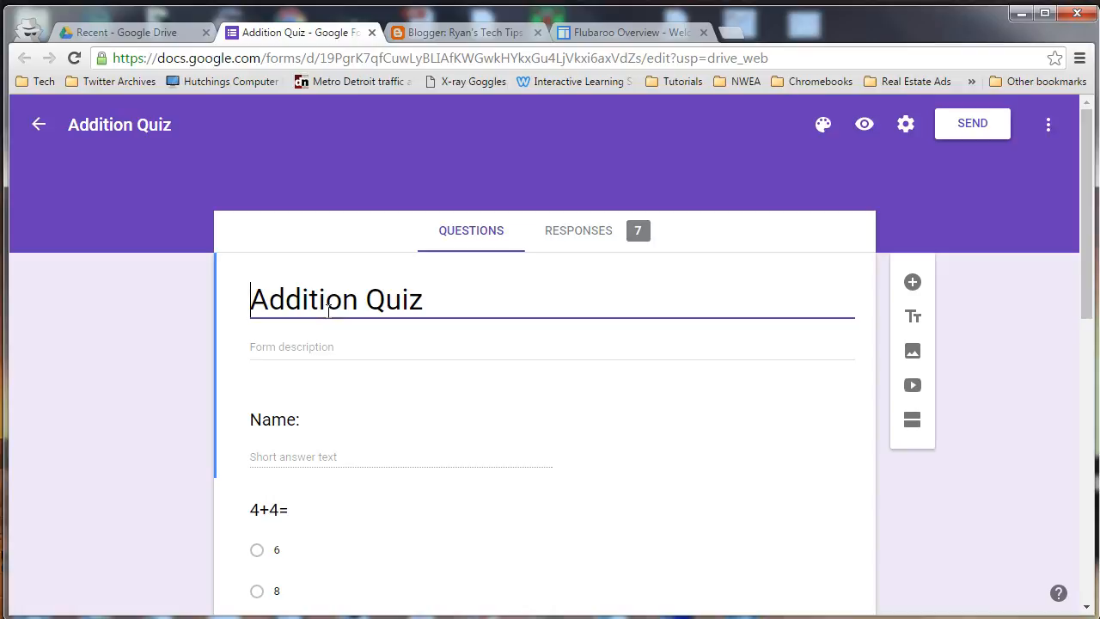
left_click(584, 243)
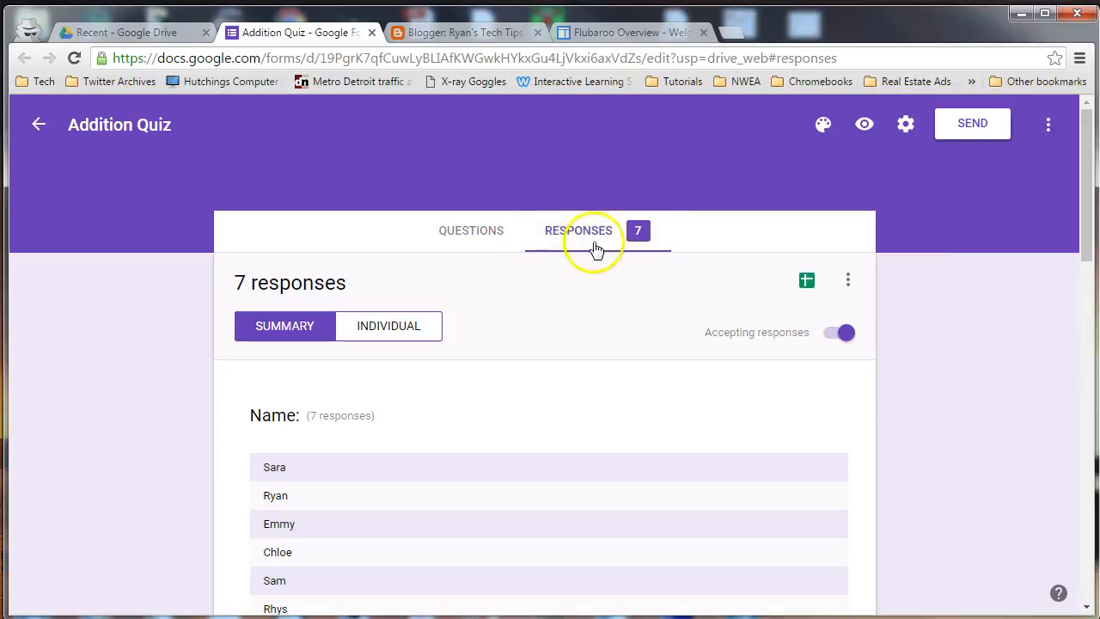
left_click(809, 285)
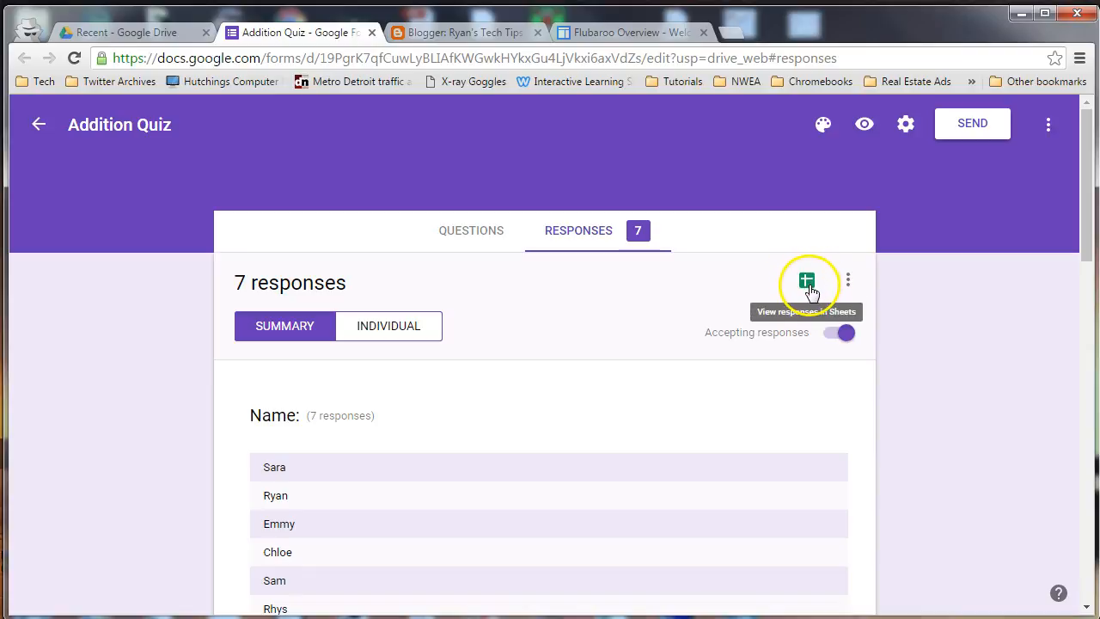
left_click(808, 285)
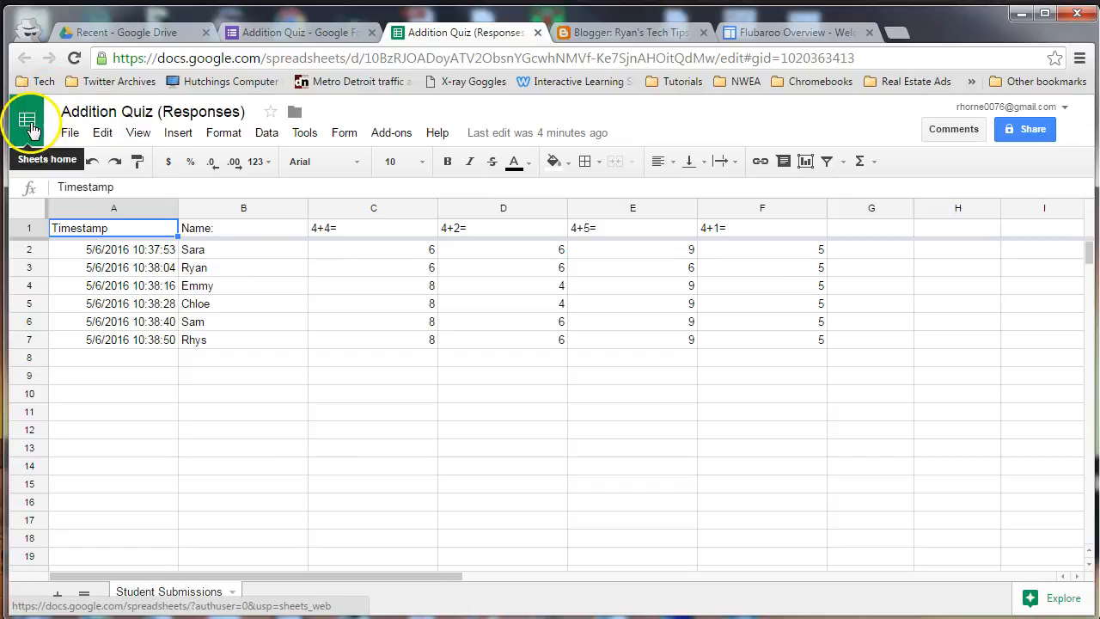
Search the spreadsheet add-on store for "flubaroo"
left_click(384, 140)
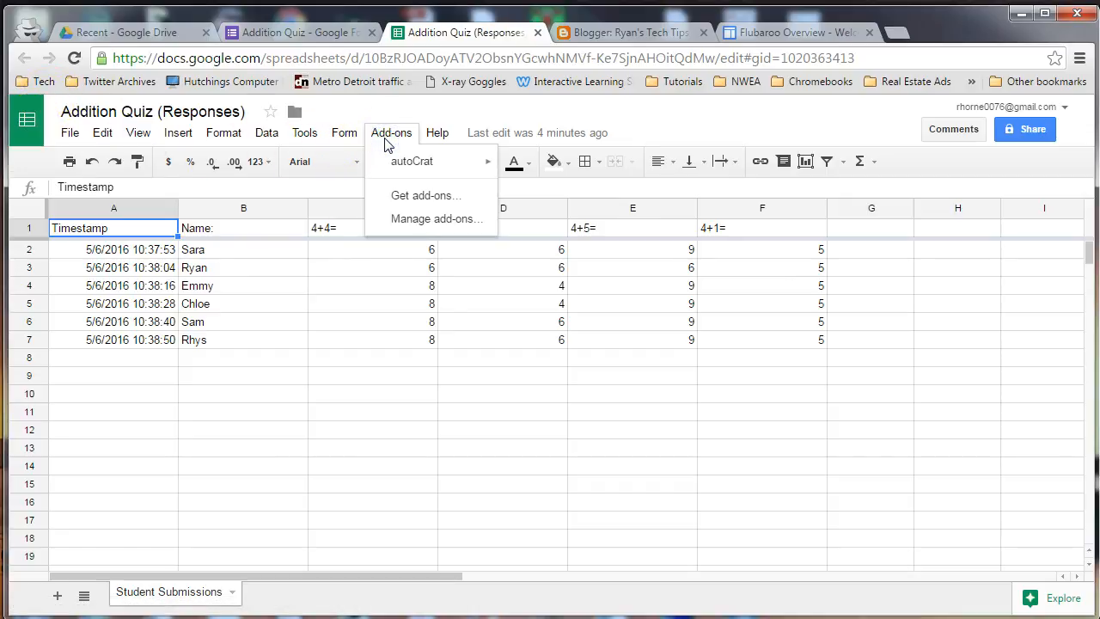
left_click(416, 198)
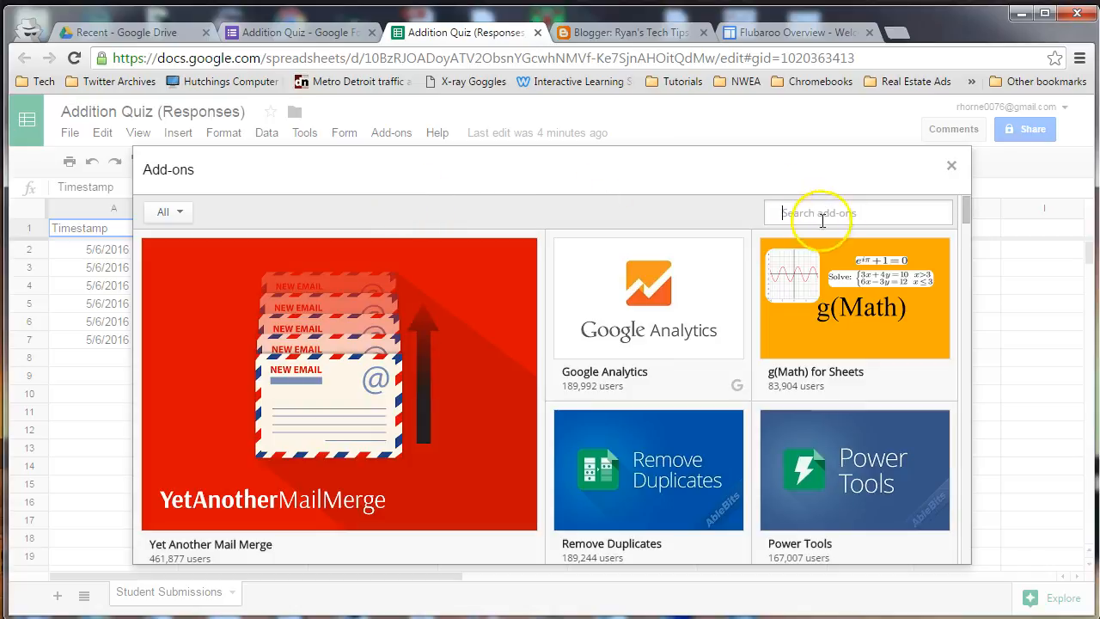
type("fluba")
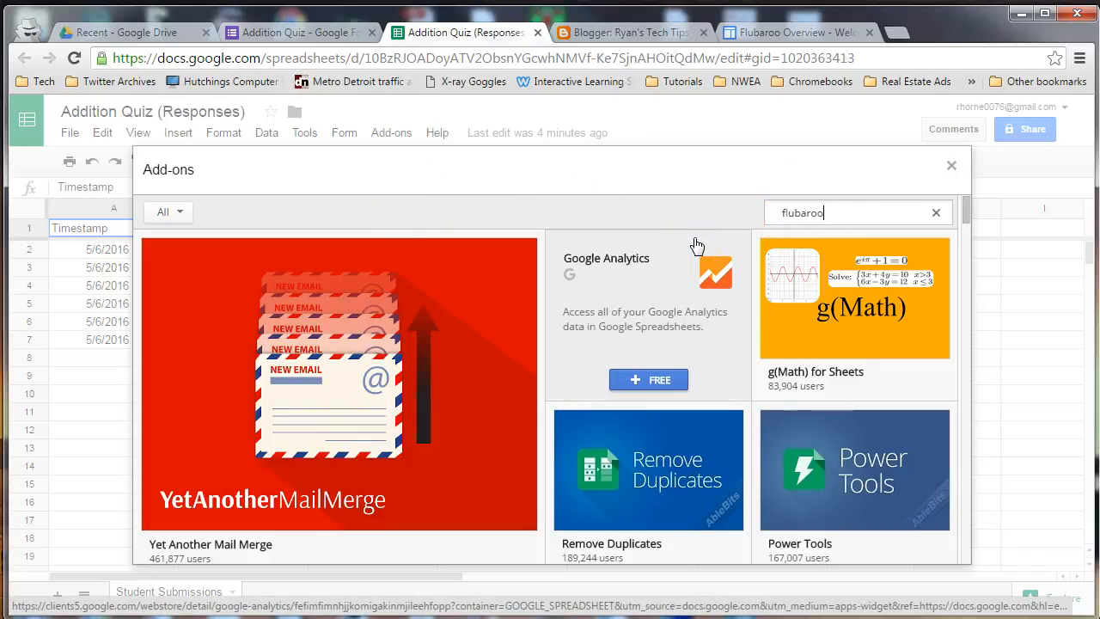
type("roo")
key("Return")
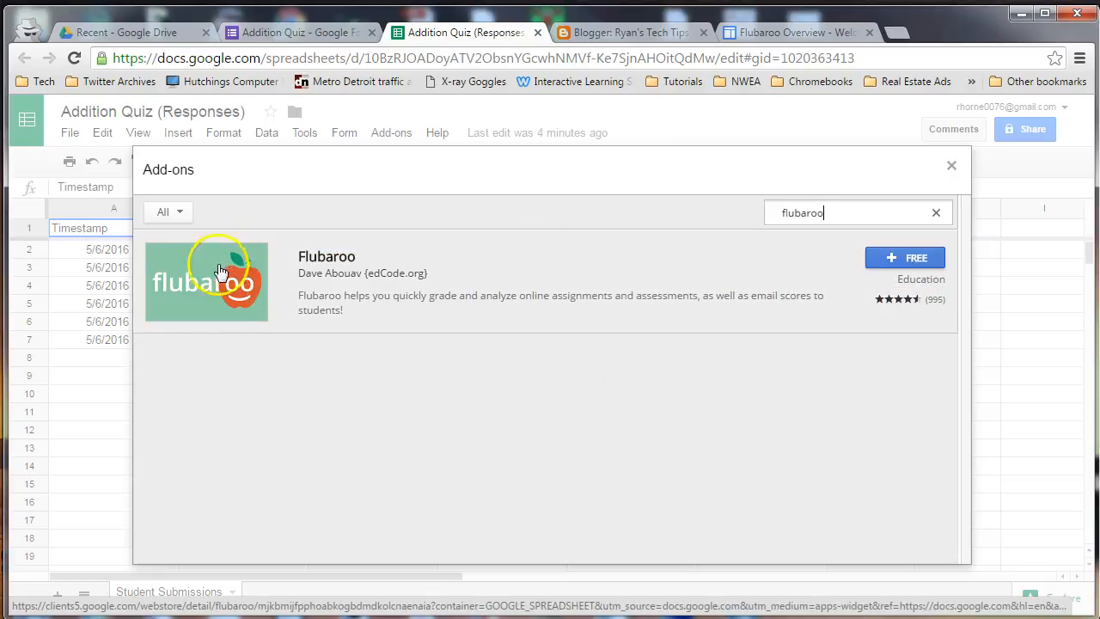
Install the free Flubaroo add-on, grant the permissions it requests and dismiss its introductory note
left_click(883, 266)
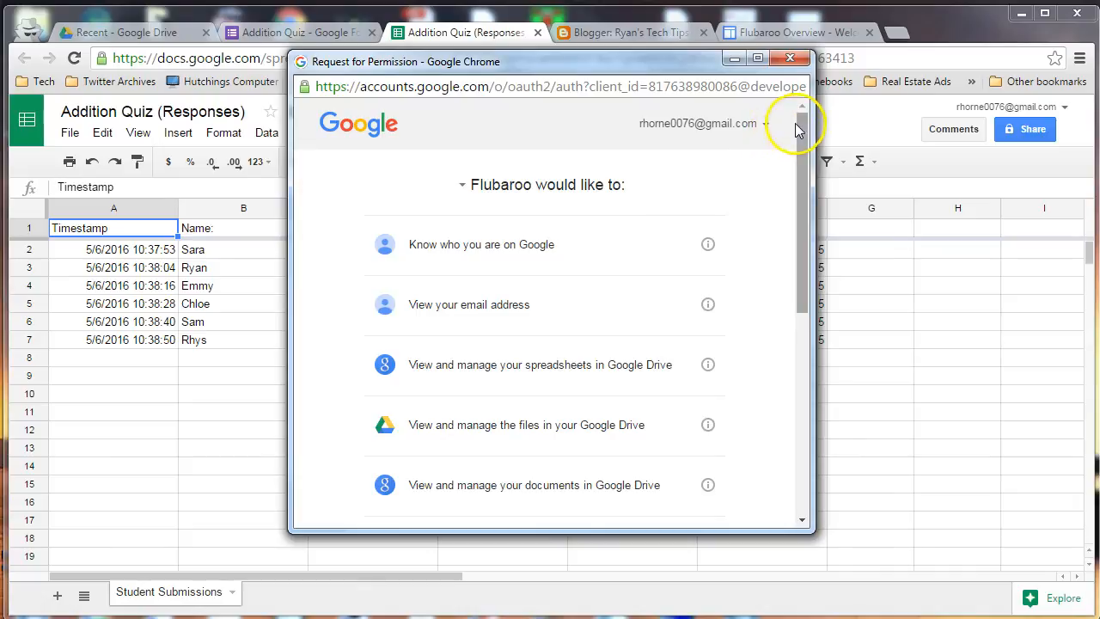
left_click_drag(798, 126, 817, 335)
left_click(695, 487)
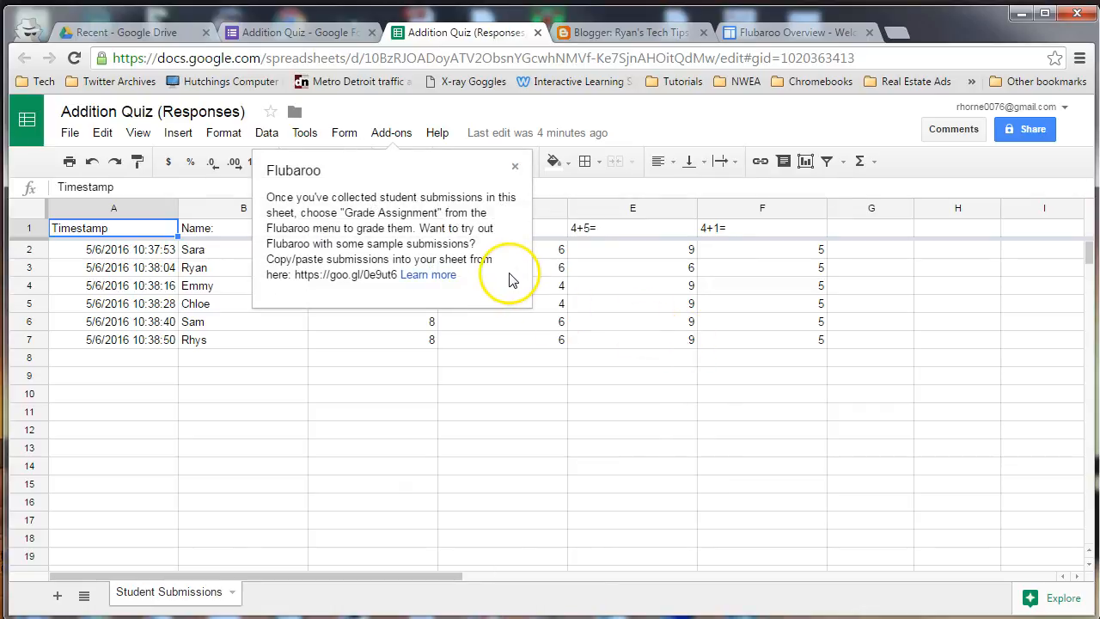
left_click(515, 169)
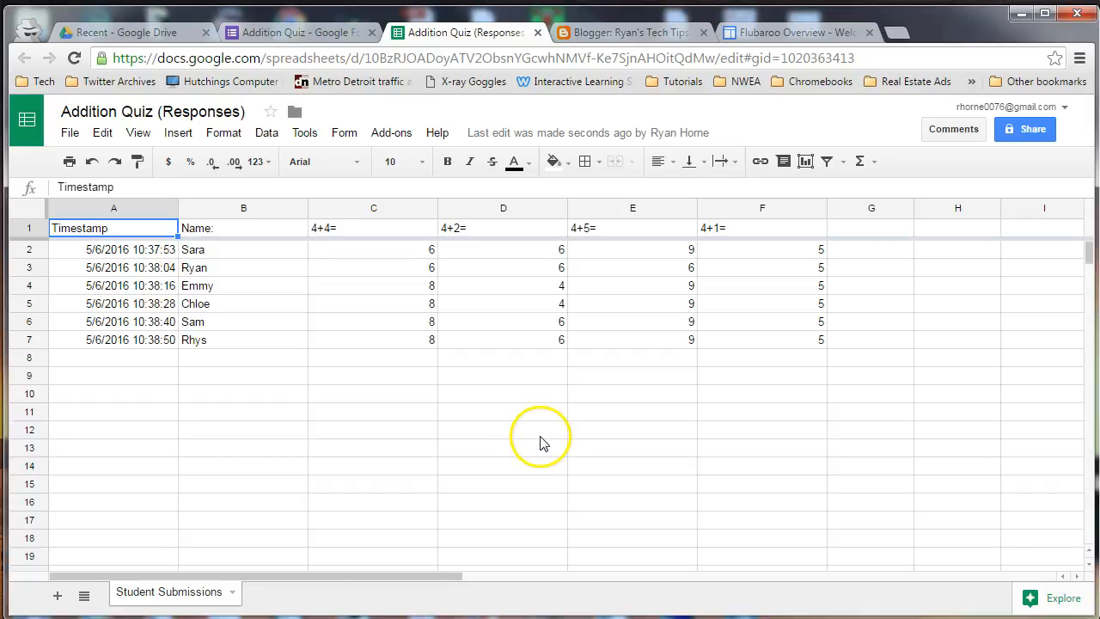
Disable Flubaroo's Autograde for this spreadsheet and dismiss the notification
left_click(388, 136)
left_click(410, 195)
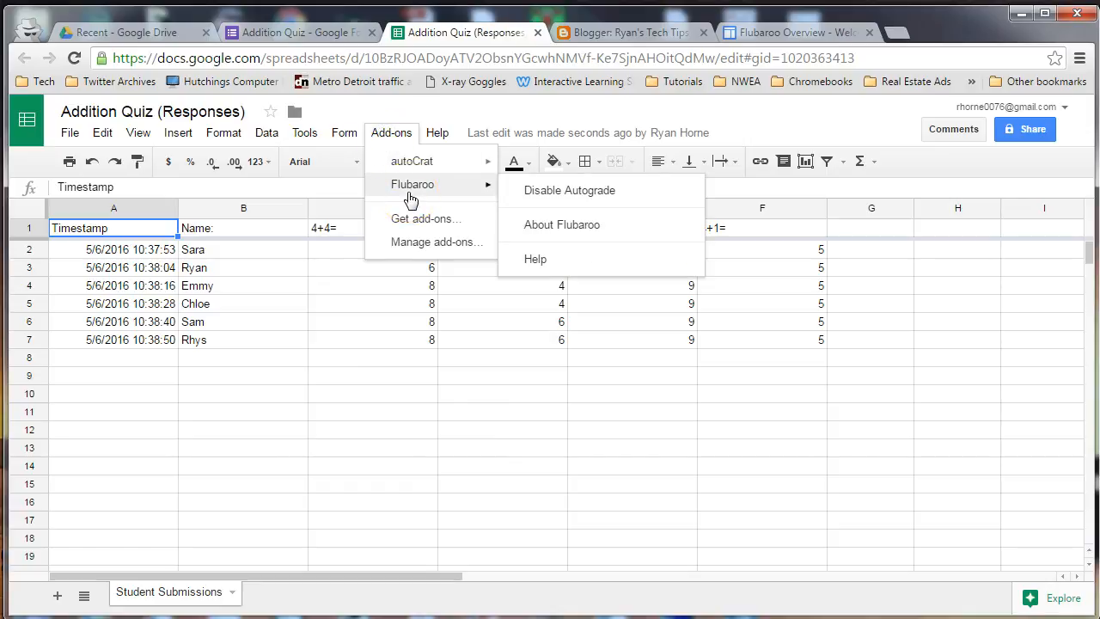
left_click(526, 190)
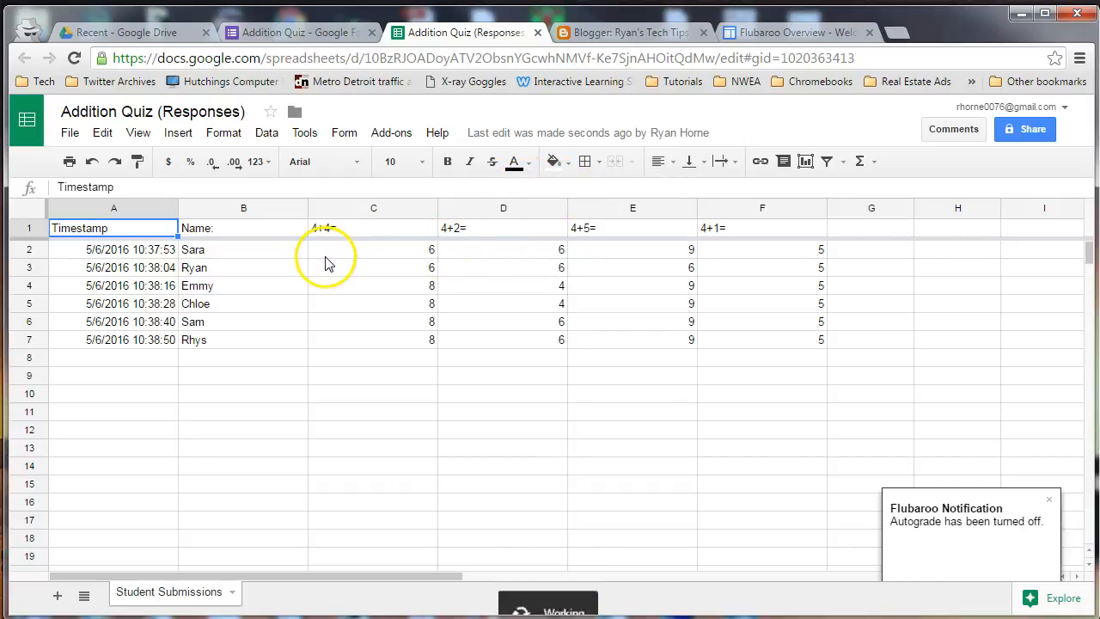
left_click(1048, 499)
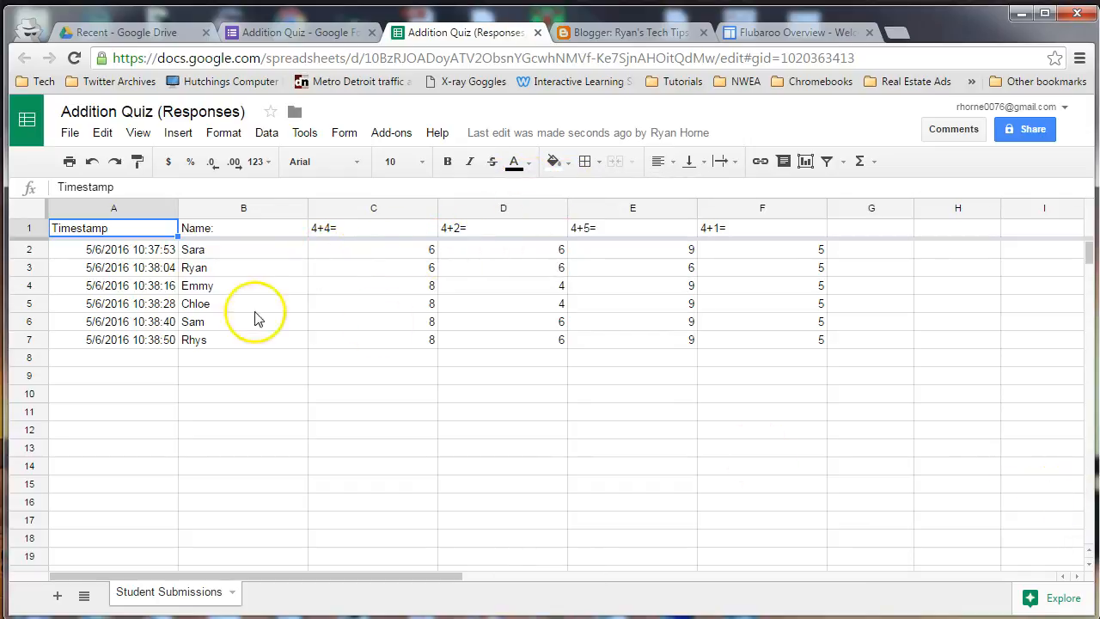
left_click(394, 136)
mouse_move(414, 191)
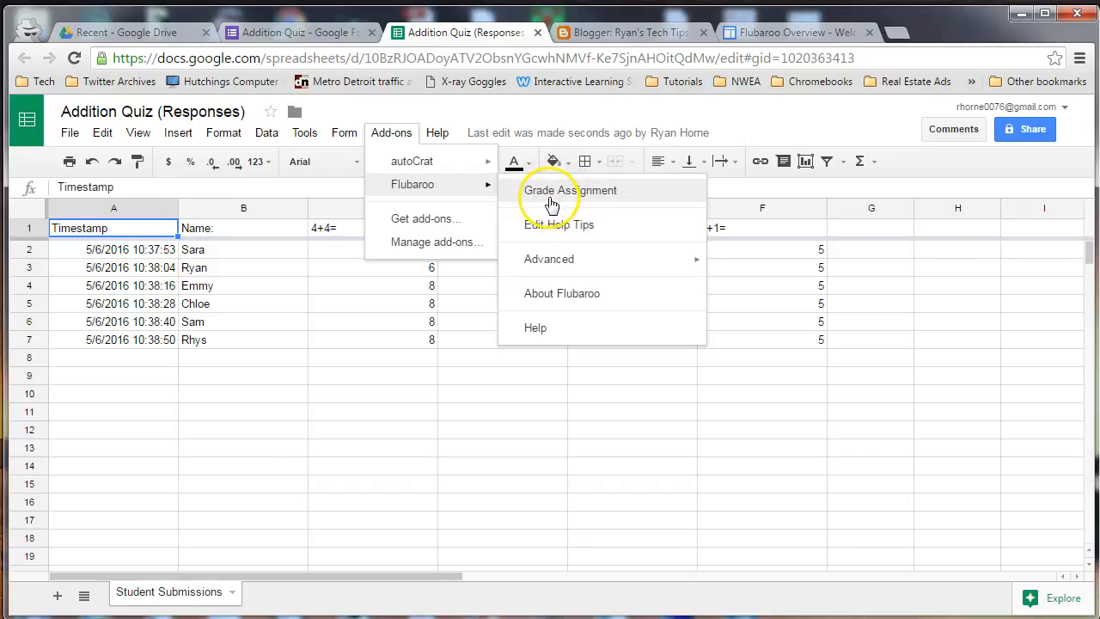
Preview the Addition Quiz form as a respondent and enter "Answer Key" in its Name question
left_click(283, 33)
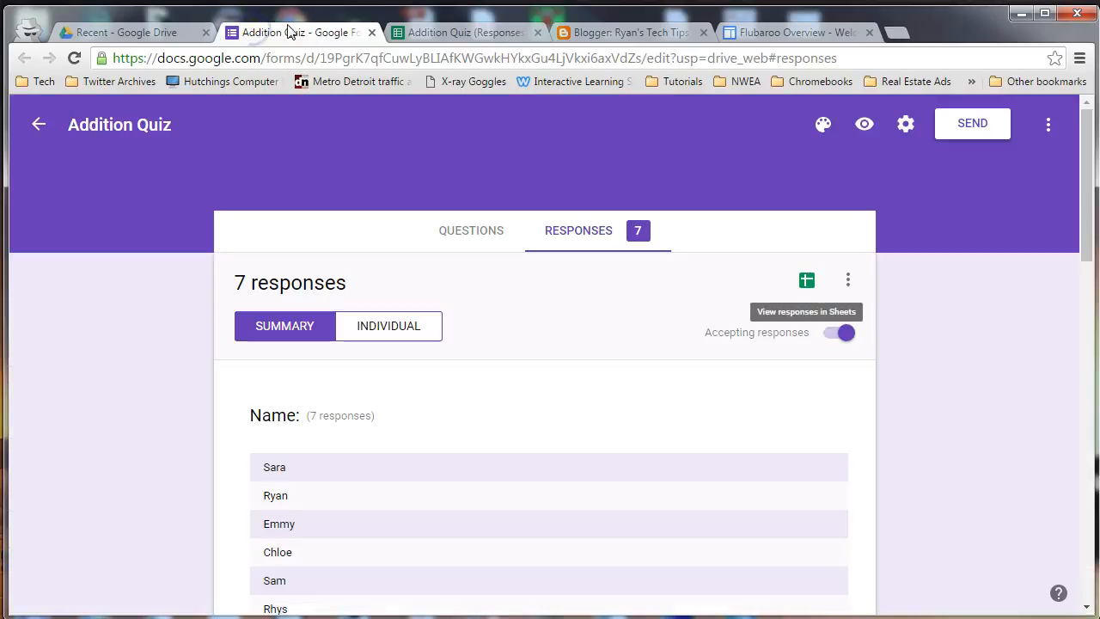
left_click(478, 234)
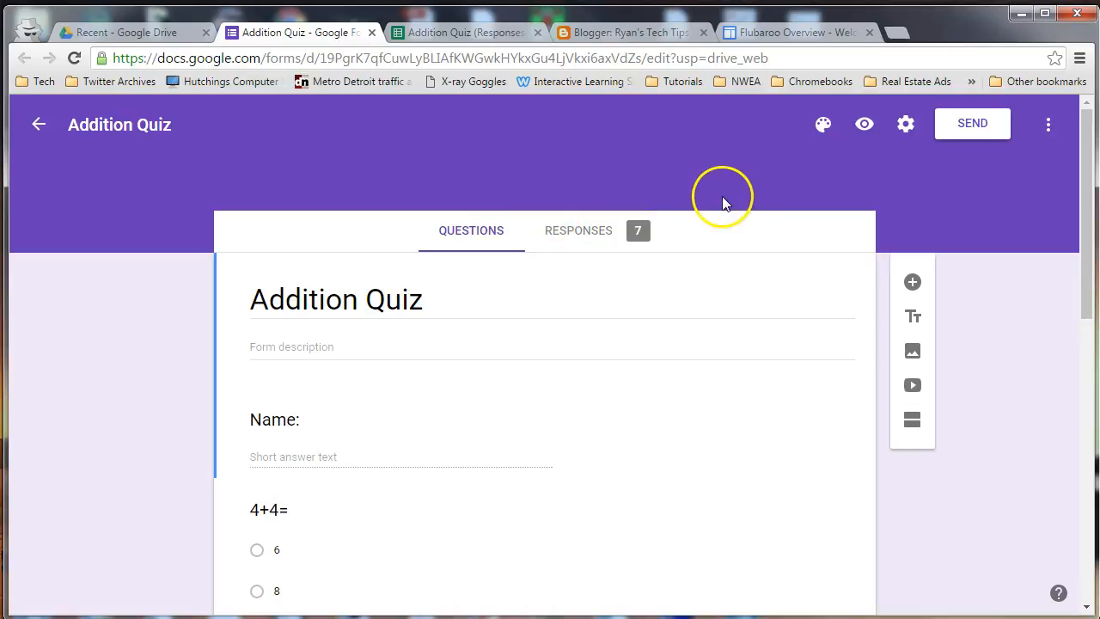
left_click(857, 126)
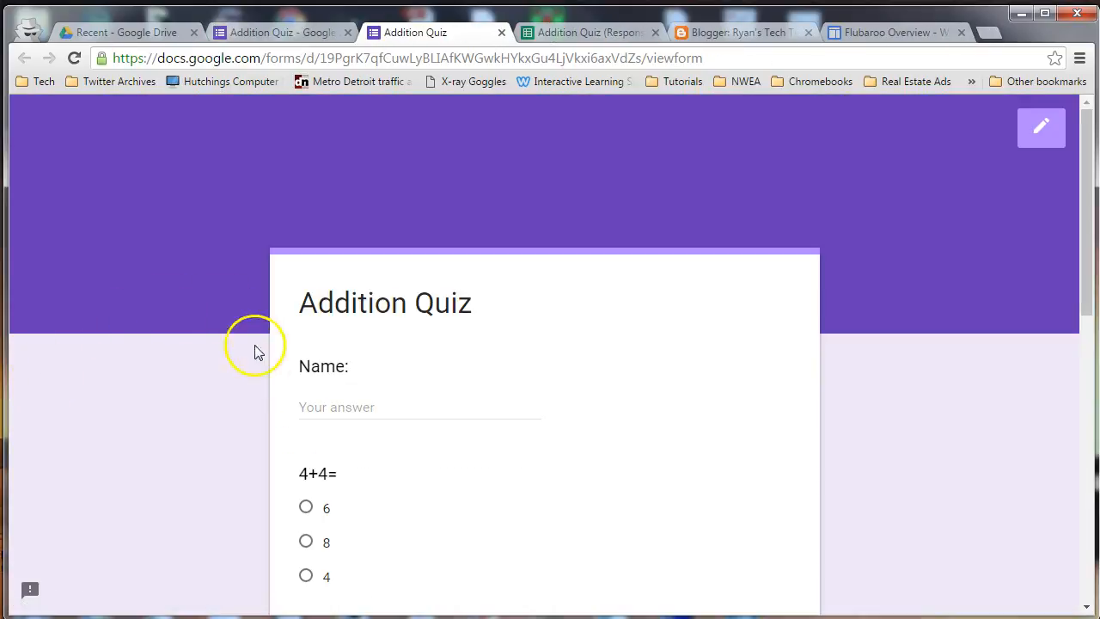
left_click(378, 402)
type("Answer Key")
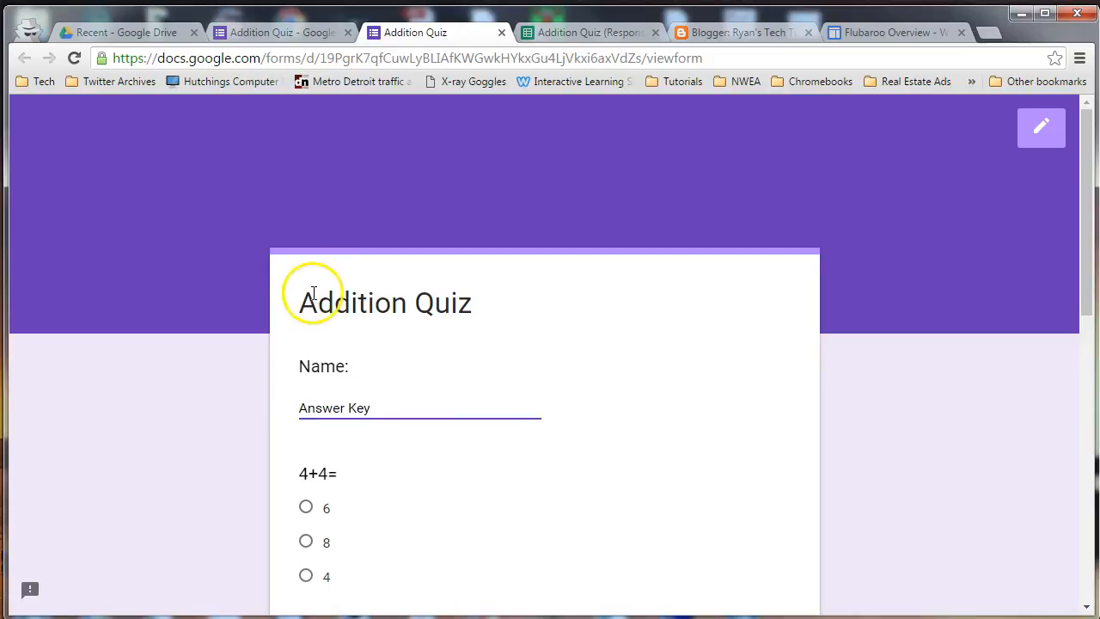
Answer the quiz with 4+4=8, 4+2=6, 4+5=9 and 4+1=5, and submit the response
scroll(312, 299, "down", 3)
left_click(311, 281)
scroll(312, 405, "down", 1)
left_click(306, 327)
scroll(307, 344, "down", 1)
left_click(306, 469)
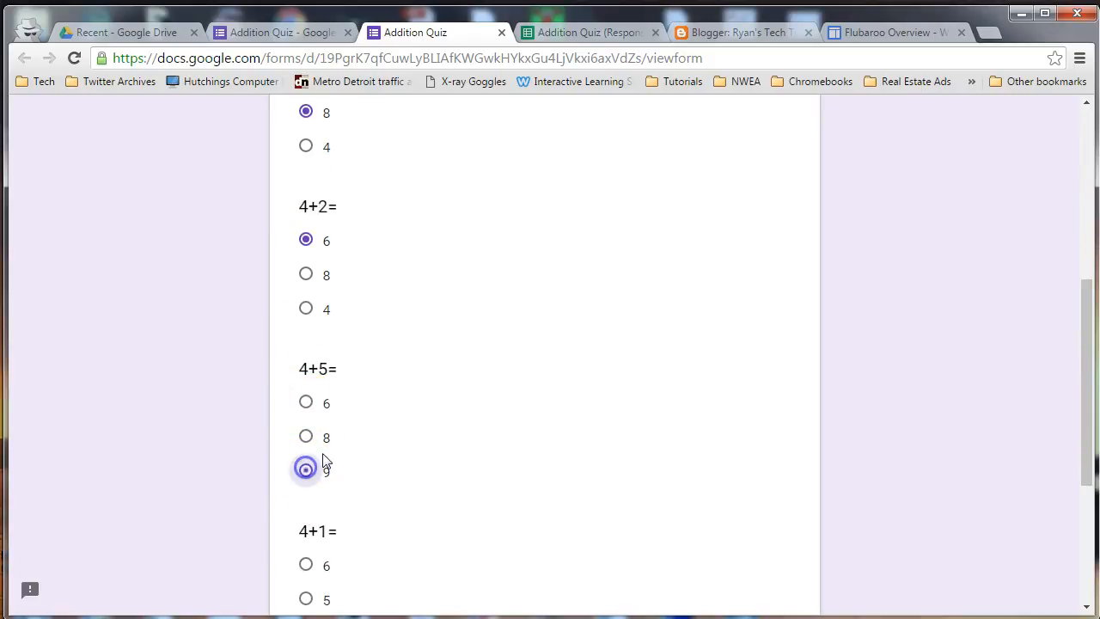
scroll(418, 434, "down", 2)
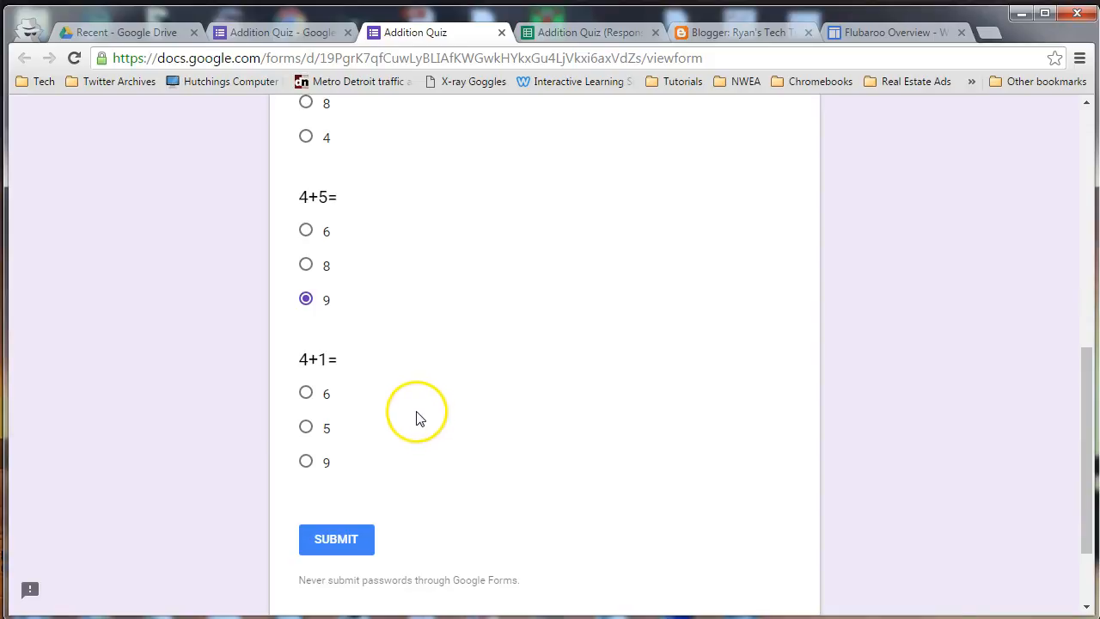
left_click(306, 426)
left_click(328, 549)
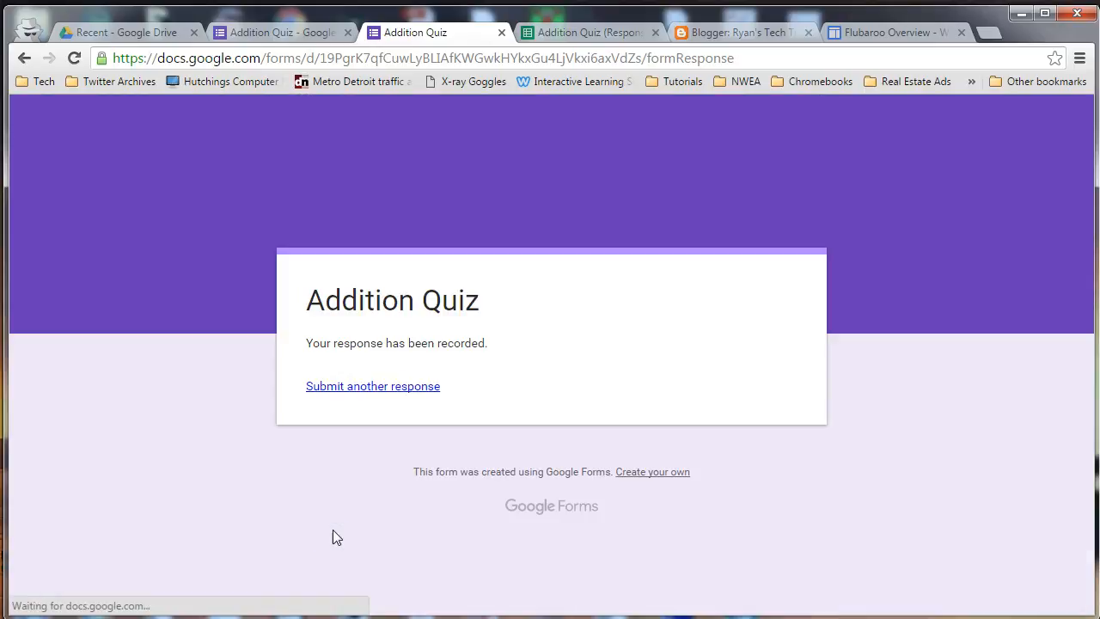
Return to the Addition Quiz responses spreadsheet and start Flubaroo's Grade Assignment
left_click(567, 33)
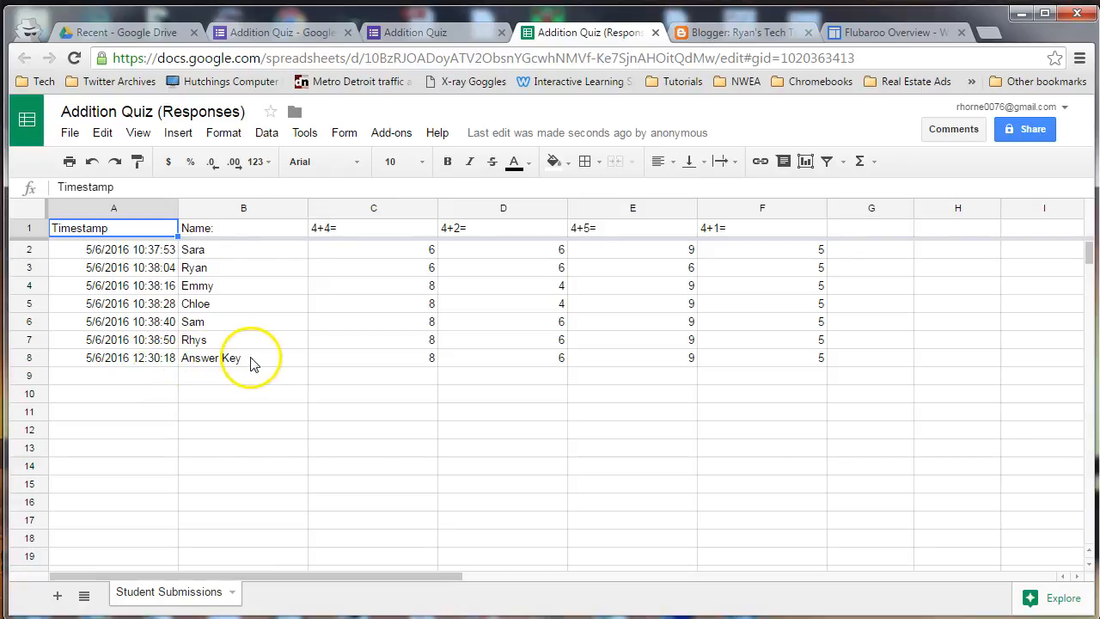
left_click(380, 137)
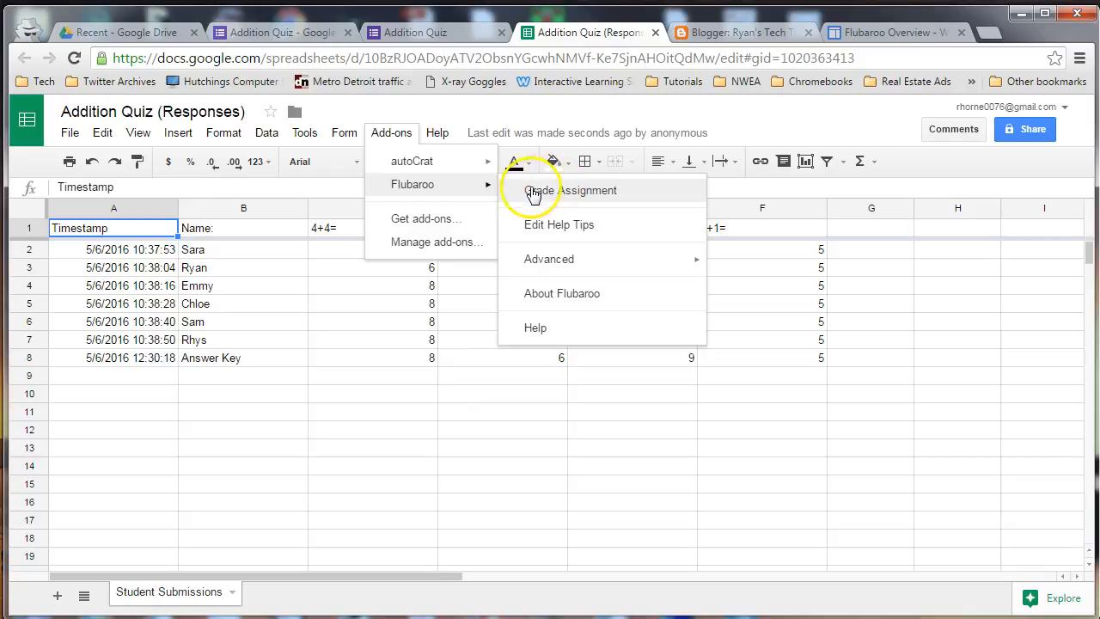
left_click(528, 189)
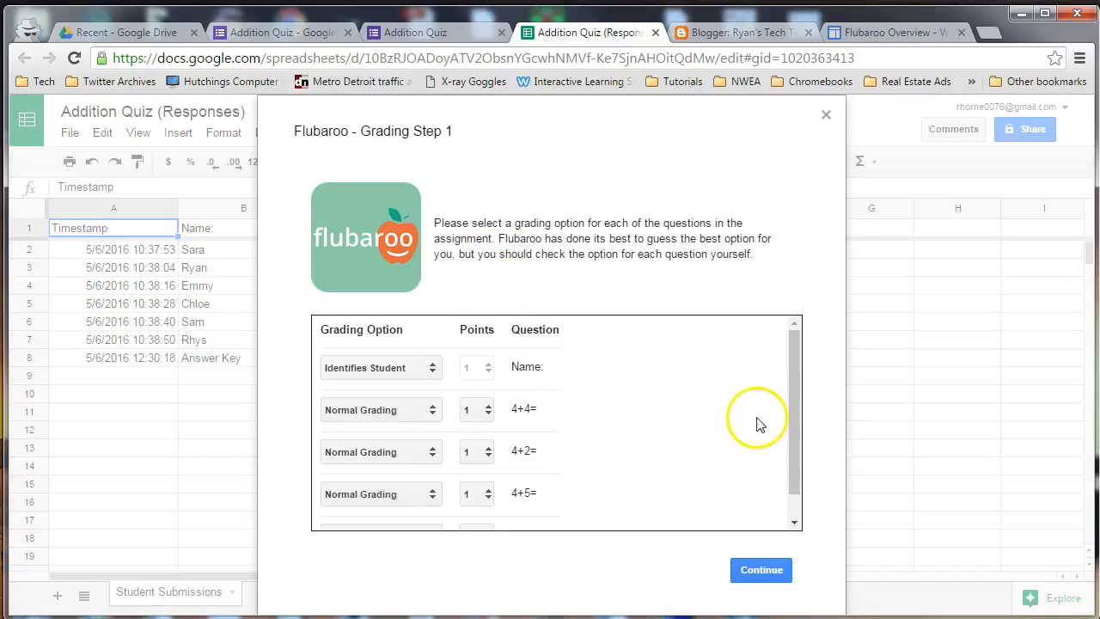
Keep Name as Identifies Student and the four addition questions on Normal Grading at 1 point each, and continue to Grading Step 2
left_click_drag(799, 365, 790, 343)
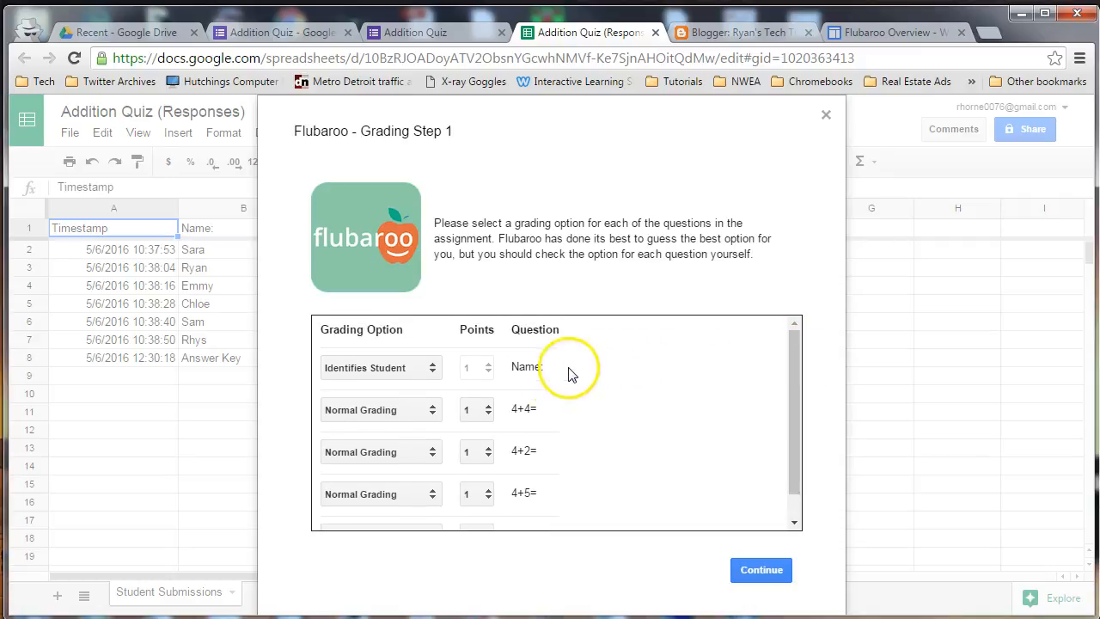
left_click(339, 368)
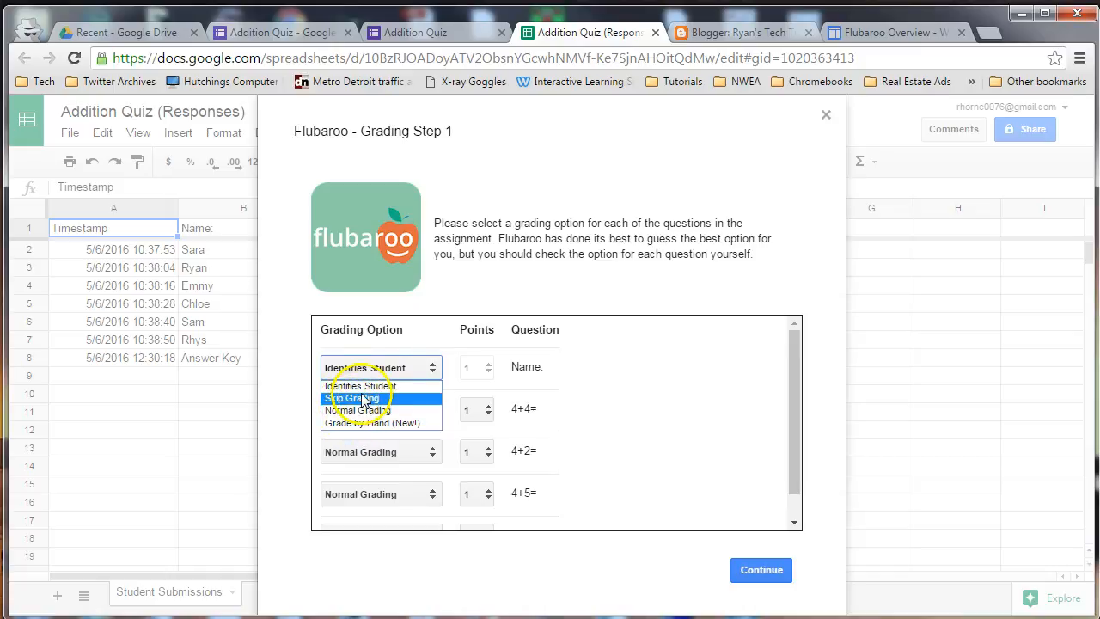
left_click(348, 388)
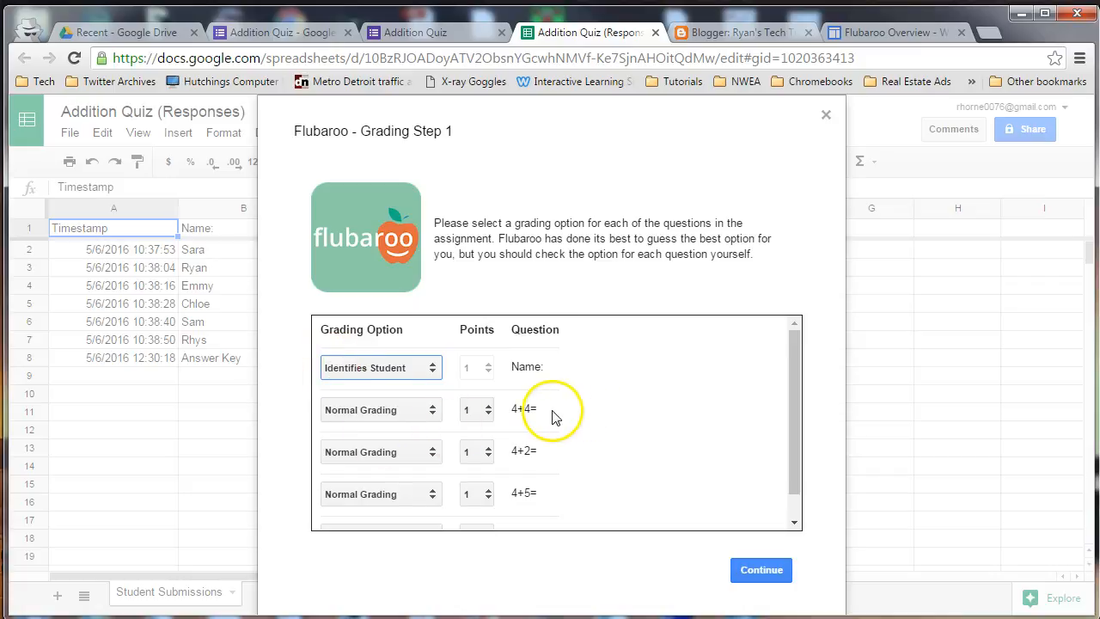
scroll(546, 425, "down", 1)
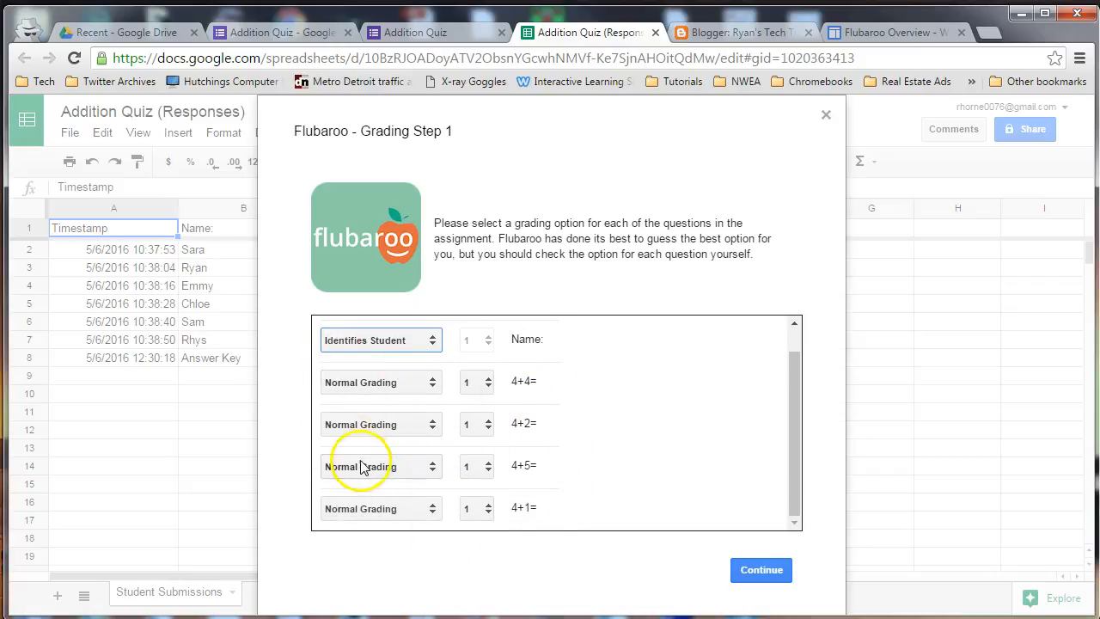
left_click(367, 385)
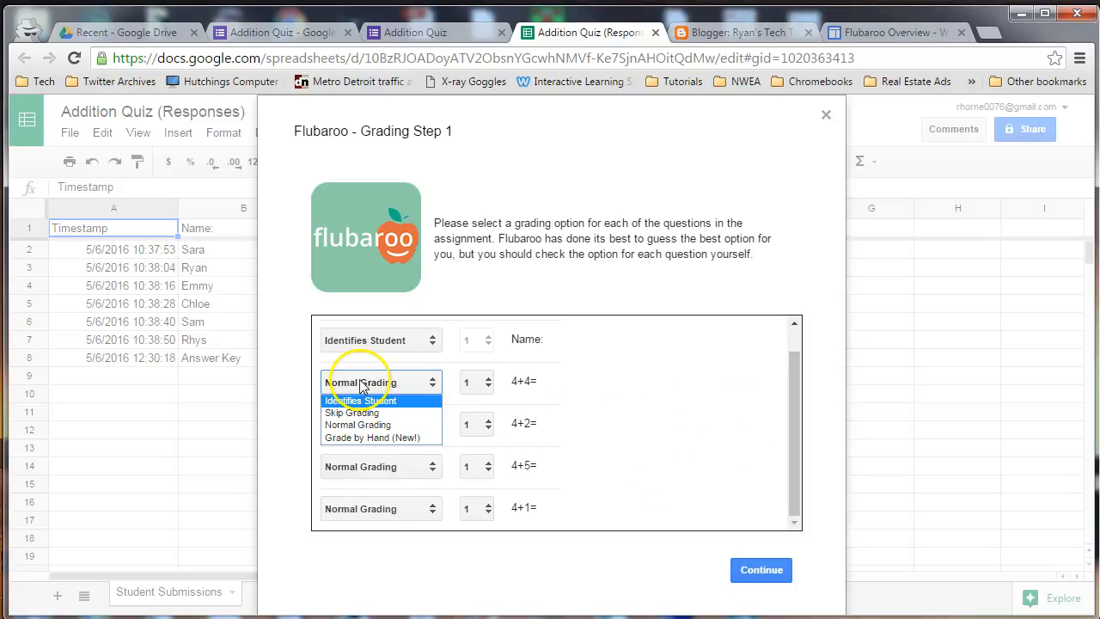
left_click(725, 395)
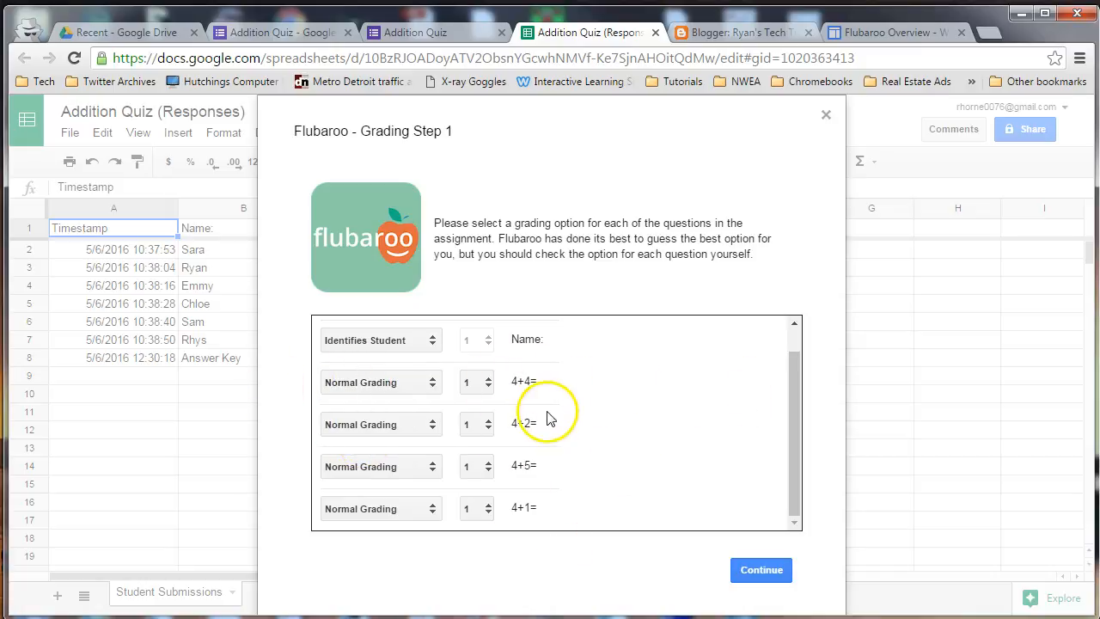
left_click(767, 571)
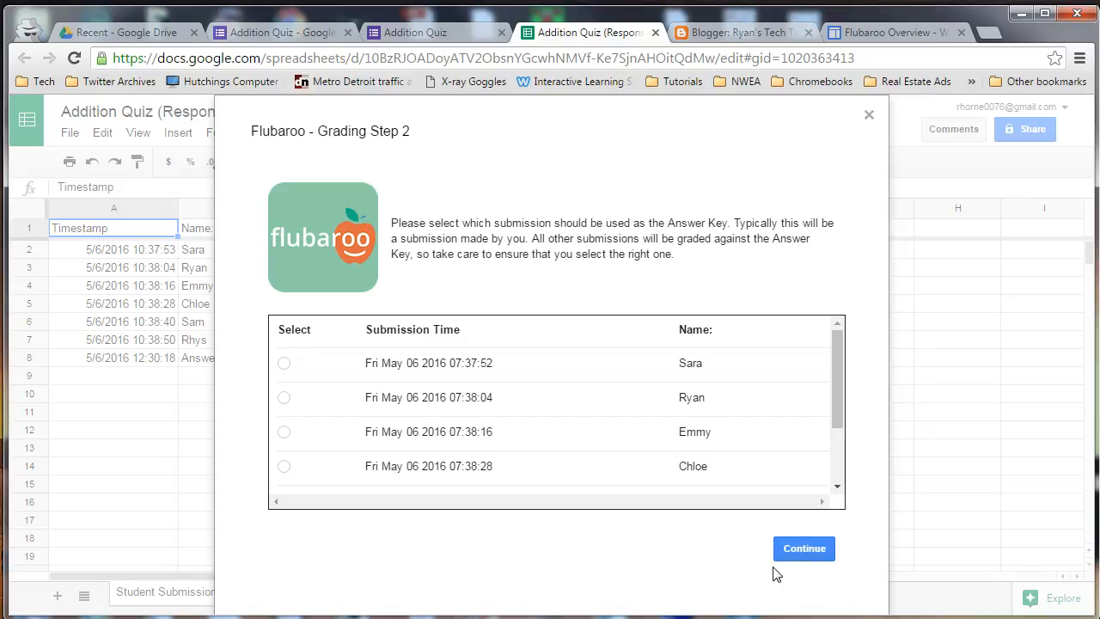
Select the Answer Key submission as the key and grade the other submissions against it
left_click_drag(832, 365, 838, 435)
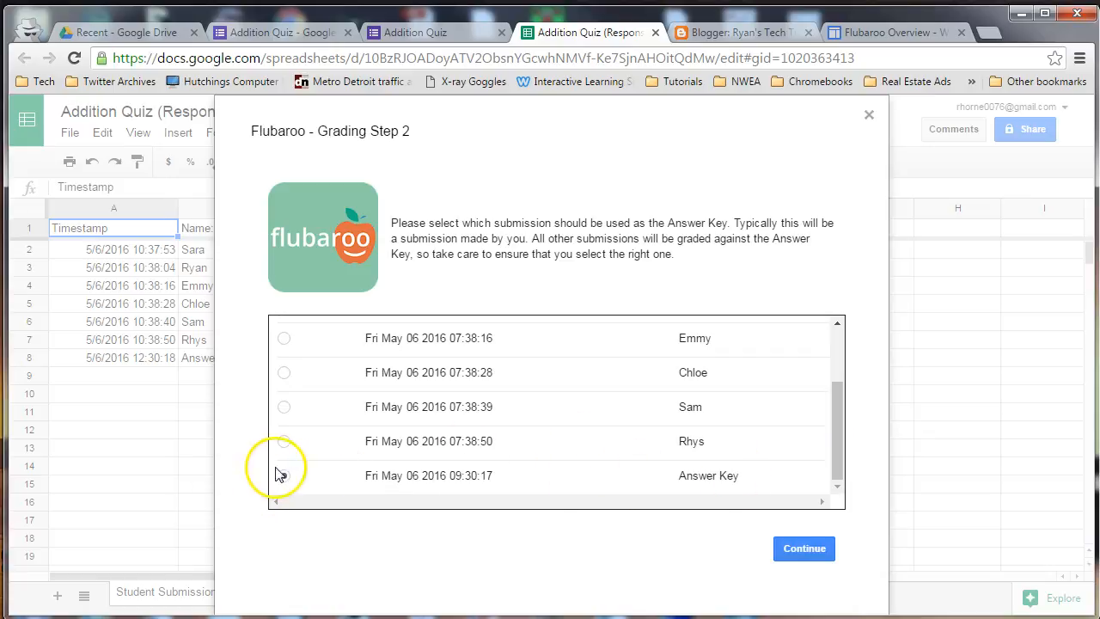
left_click(799, 550)
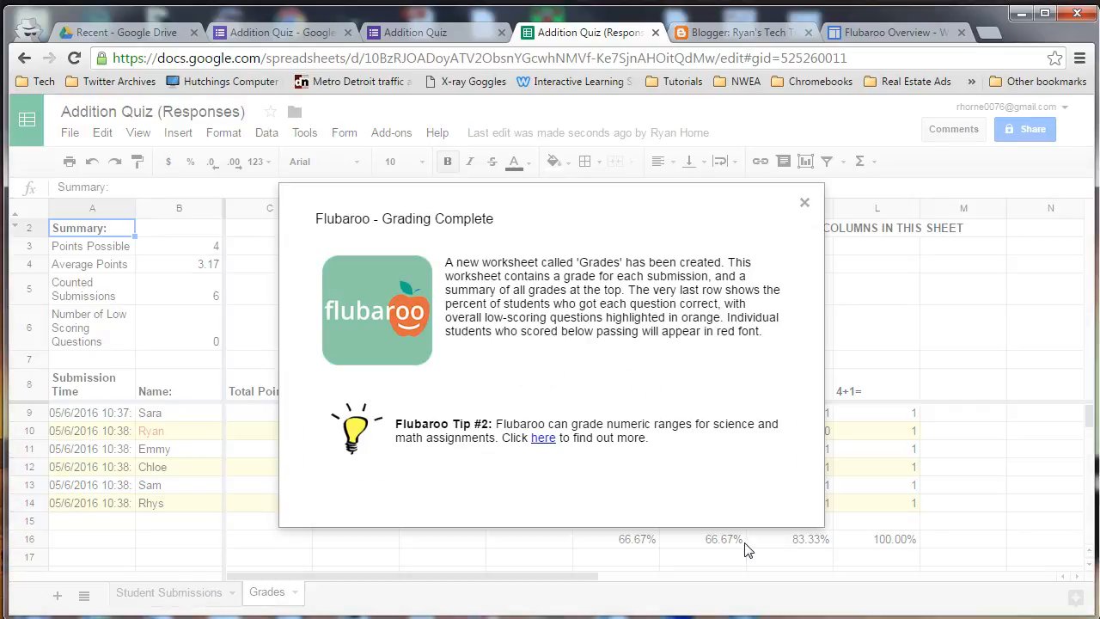
Dismiss the grading summary and inspect the percent-correct cell in row 16 for each of the four addition questions
left_click(804, 202)
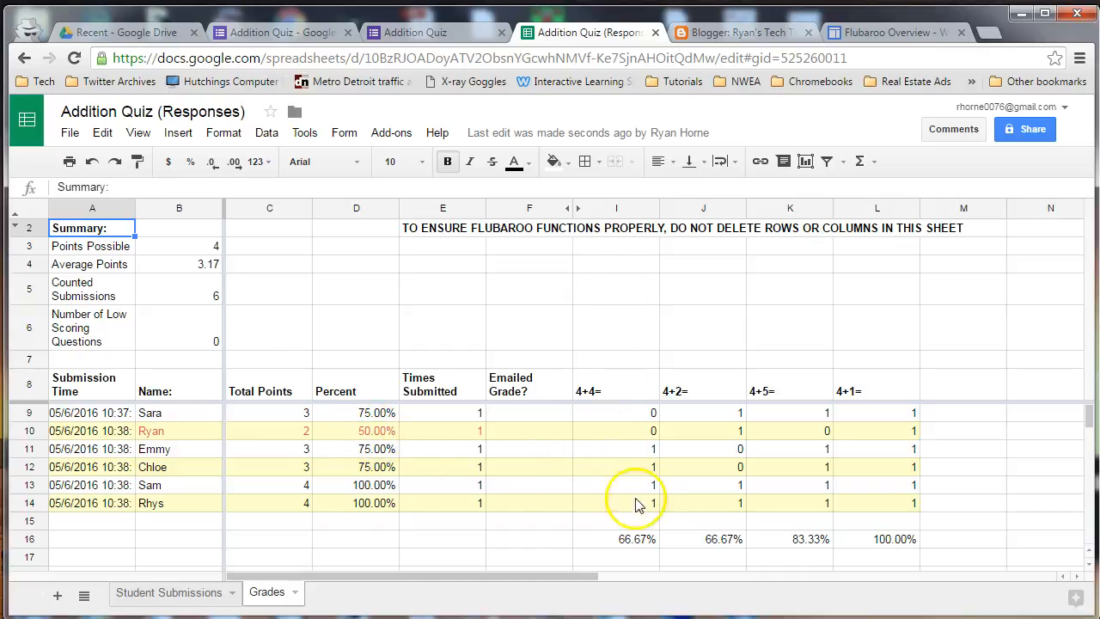
left_click(635, 539)
left_click(695, 540)
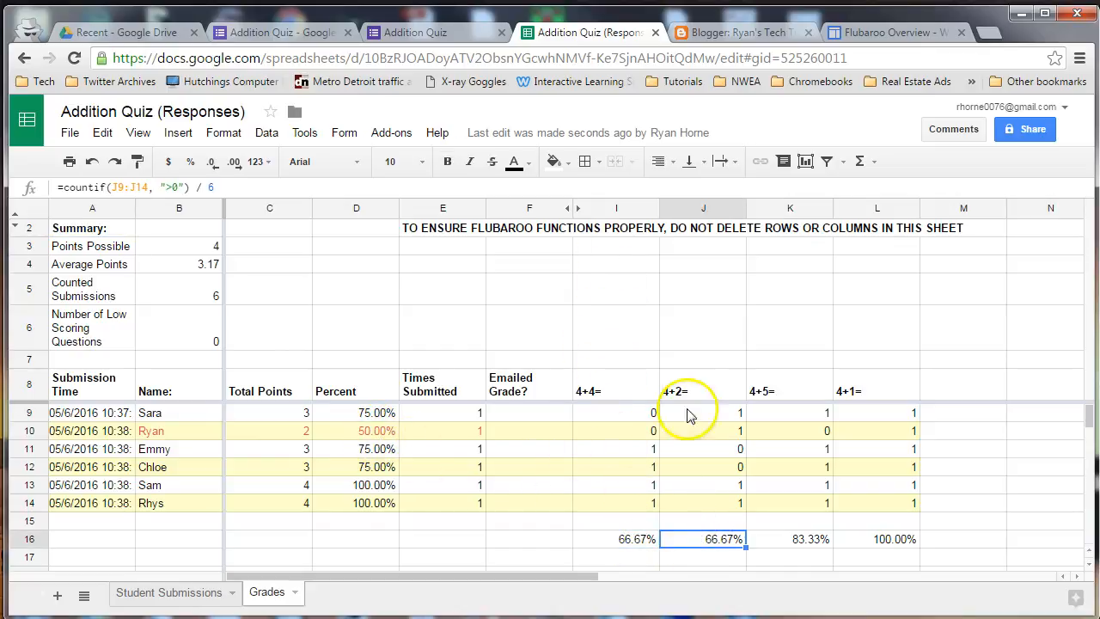
left_click(786, 537)
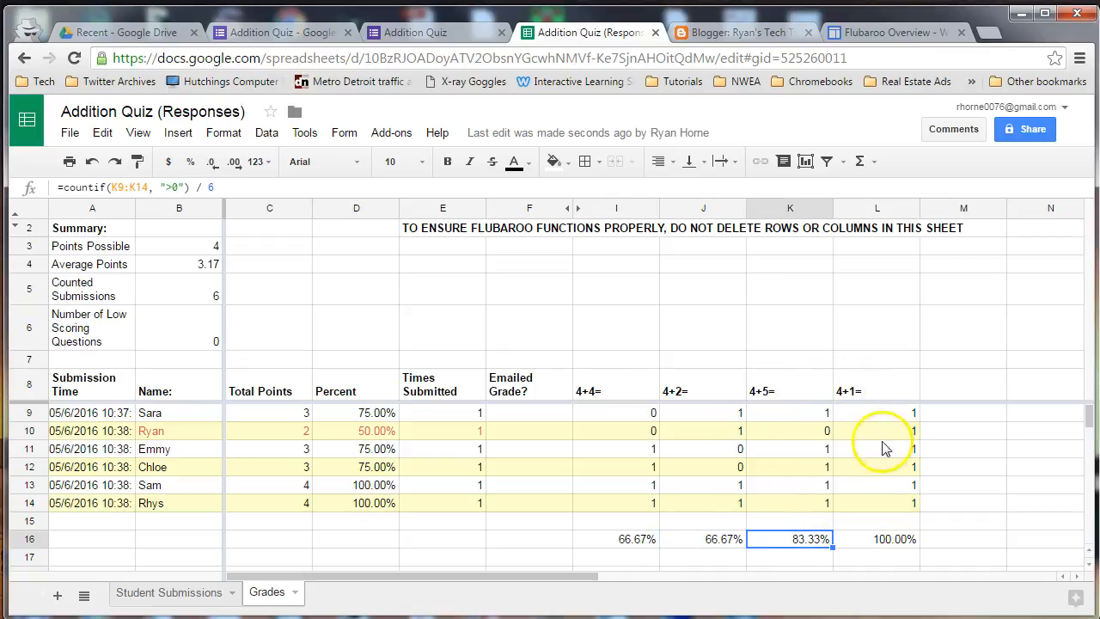
left_click(881, 542)
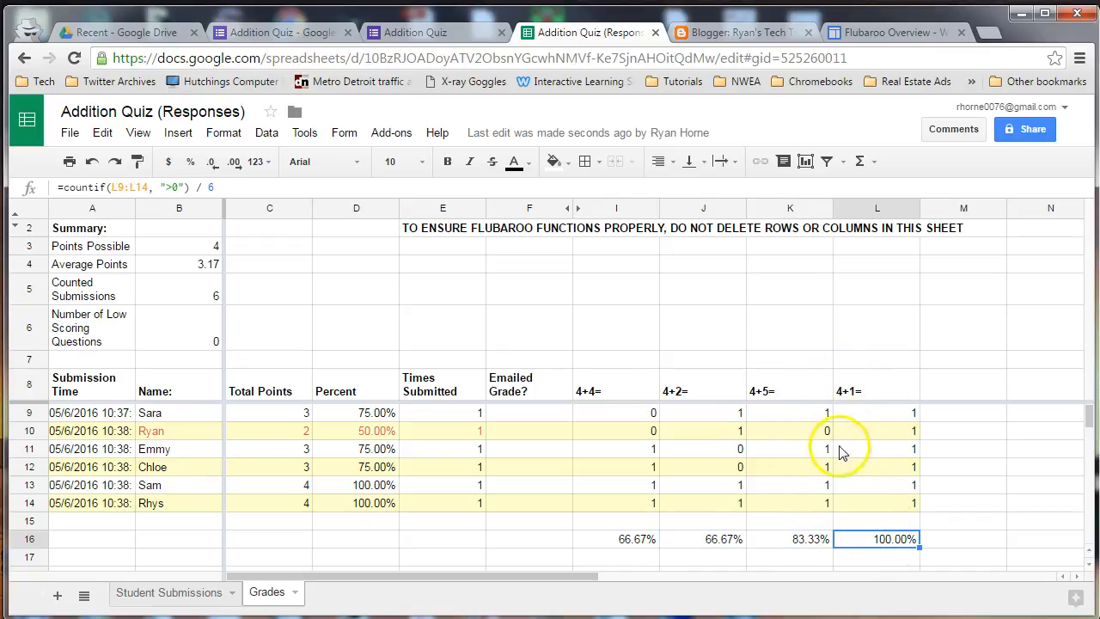
left_click(642, 538)
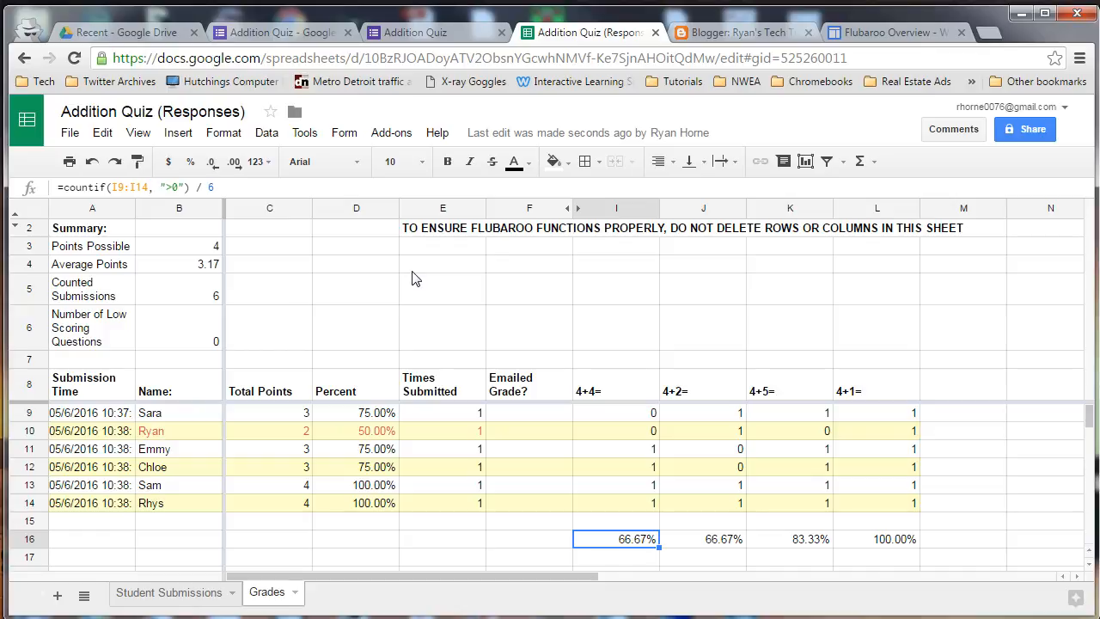
left_click(385, 133)
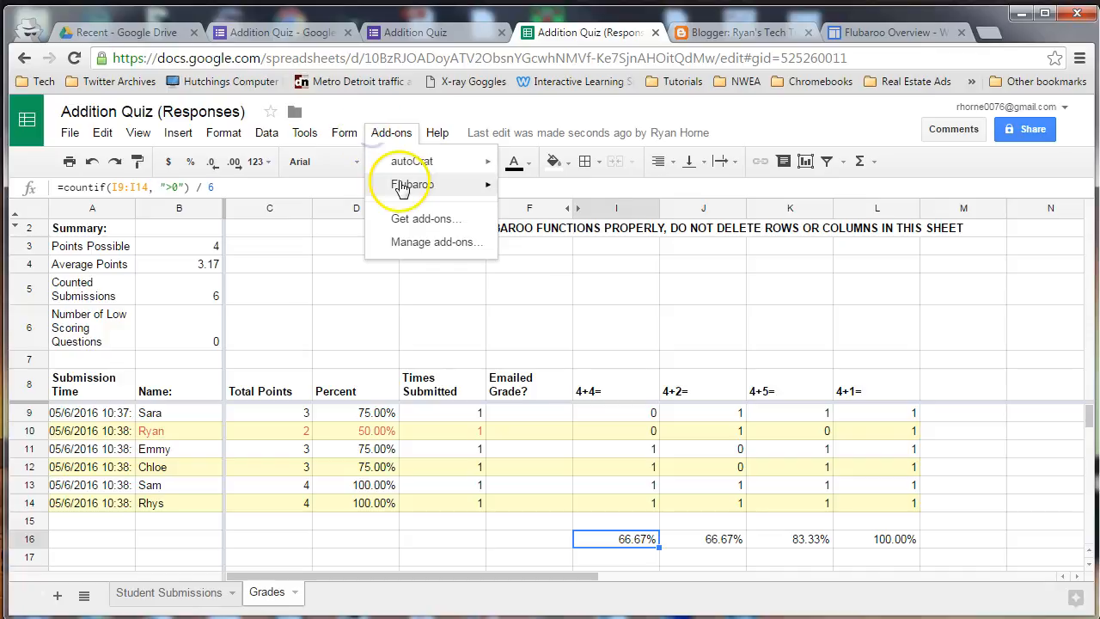
mouse_move(397, 187)
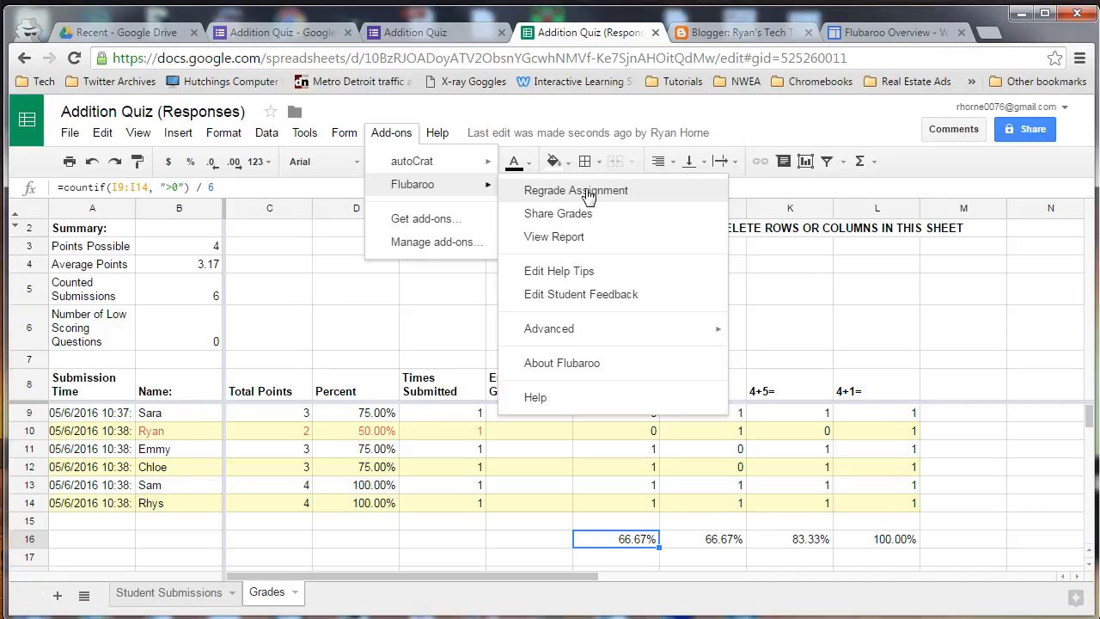
left_click(369, 110)
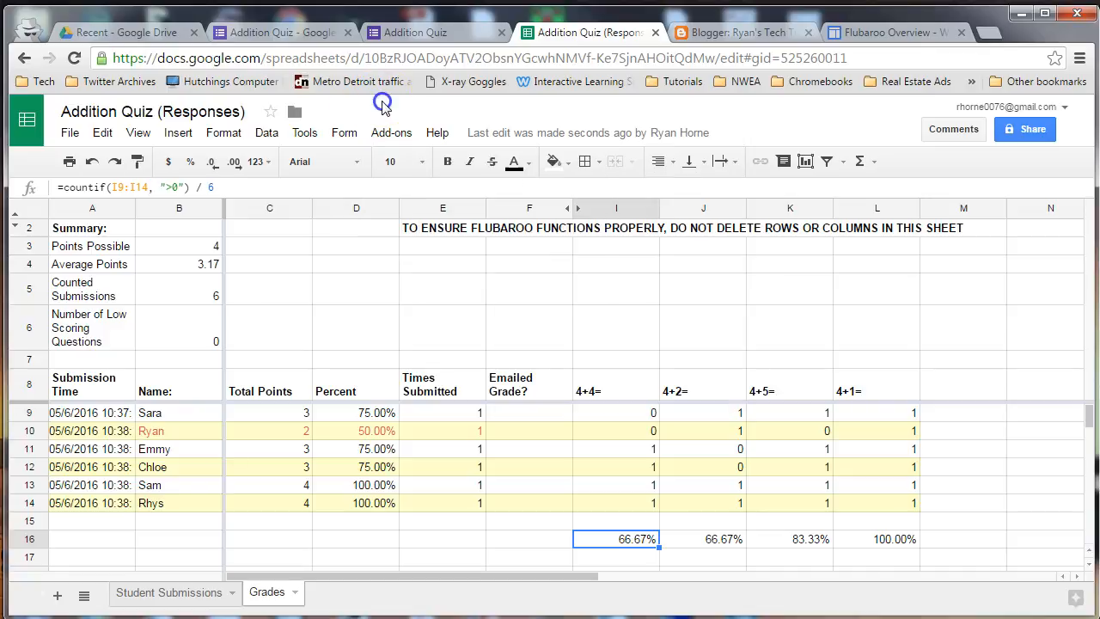
Start enabling Flubaroo's autograde and choose to update the grading and email settings first
left_click(384, 134)
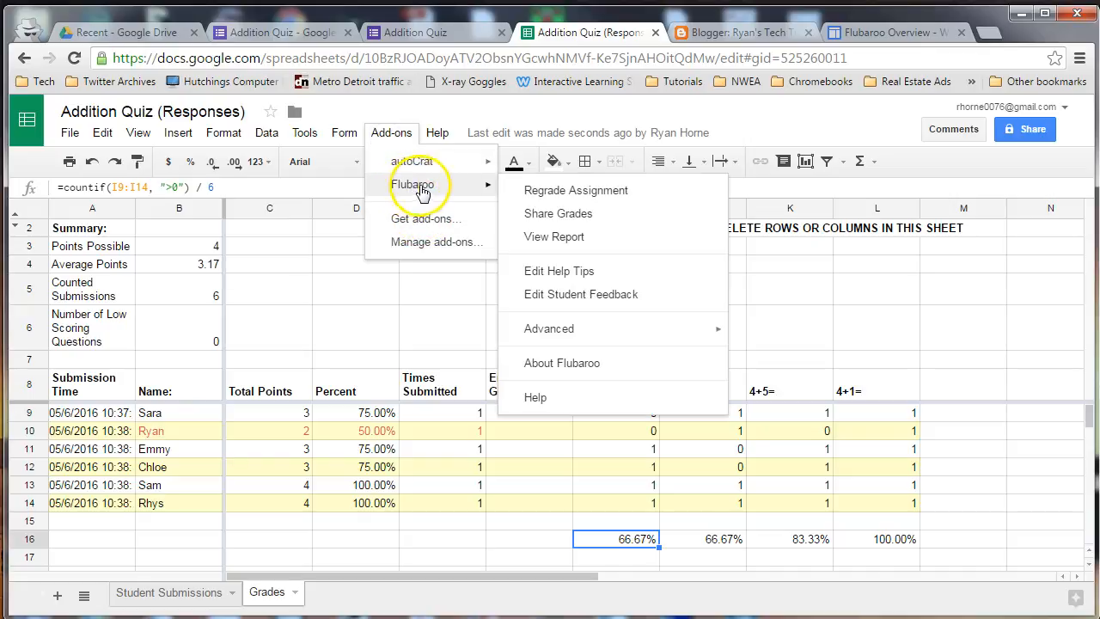
mouse_move(620, 329)
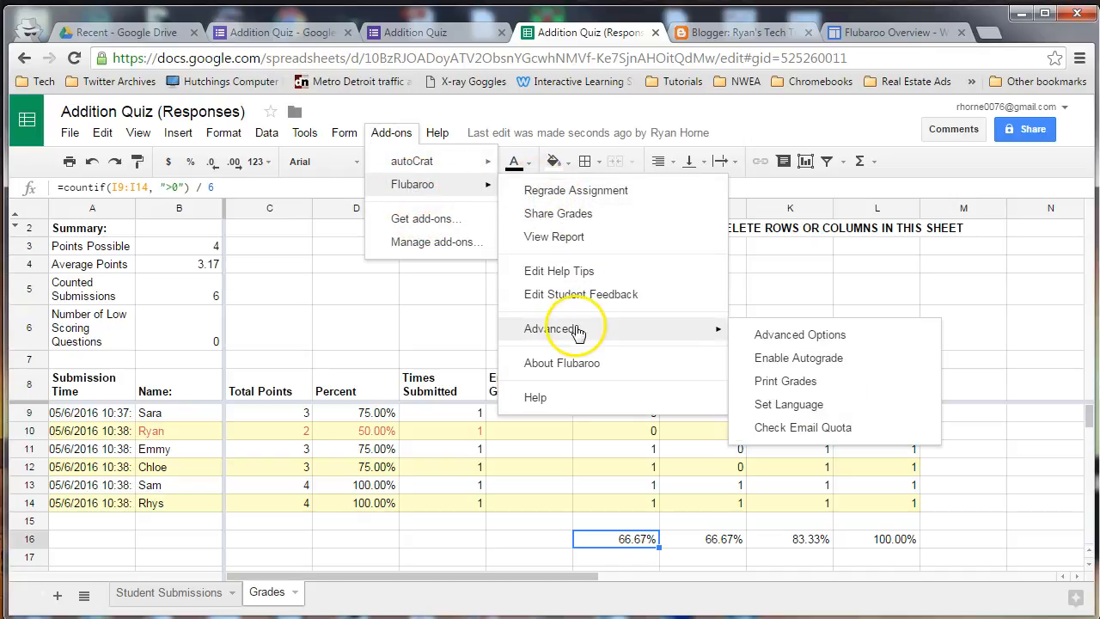
left_click(776, 358)
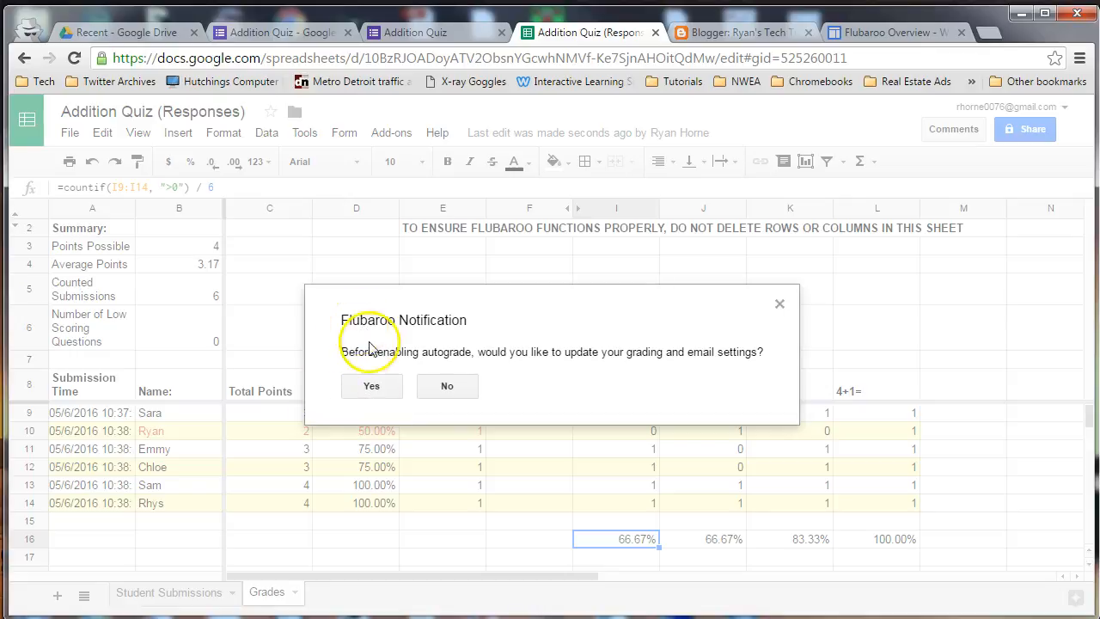
left_click(372, 403)
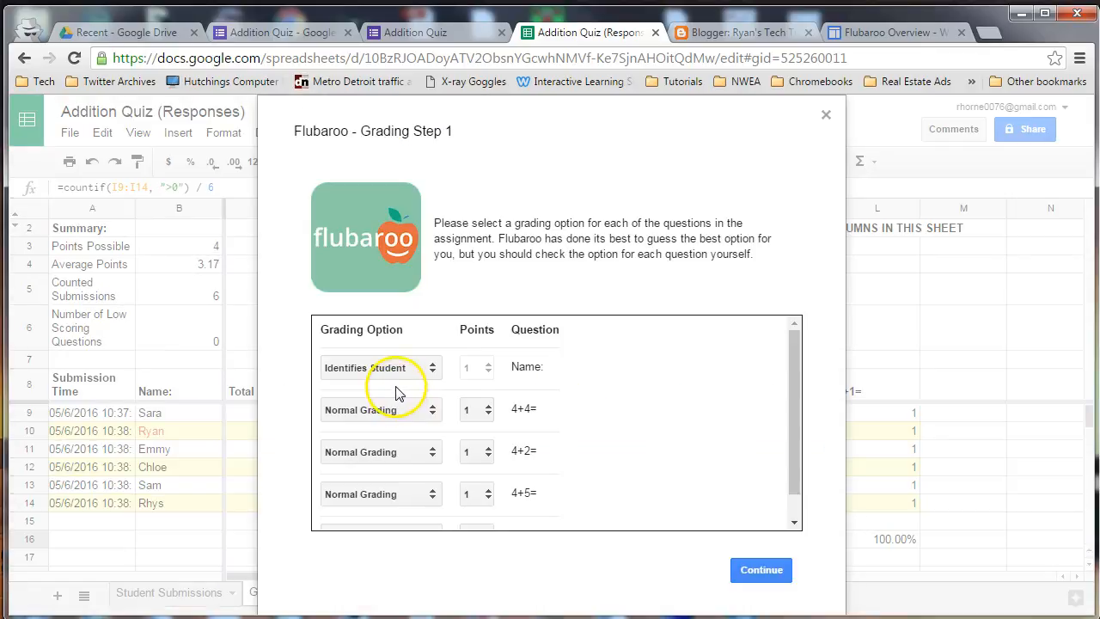
Keep Name as Identifies Student, all four questions on Normal Grading at 1 point, and the Answer Key submission as the key for autograde
left_click_drag(792, 357, 787, 401)
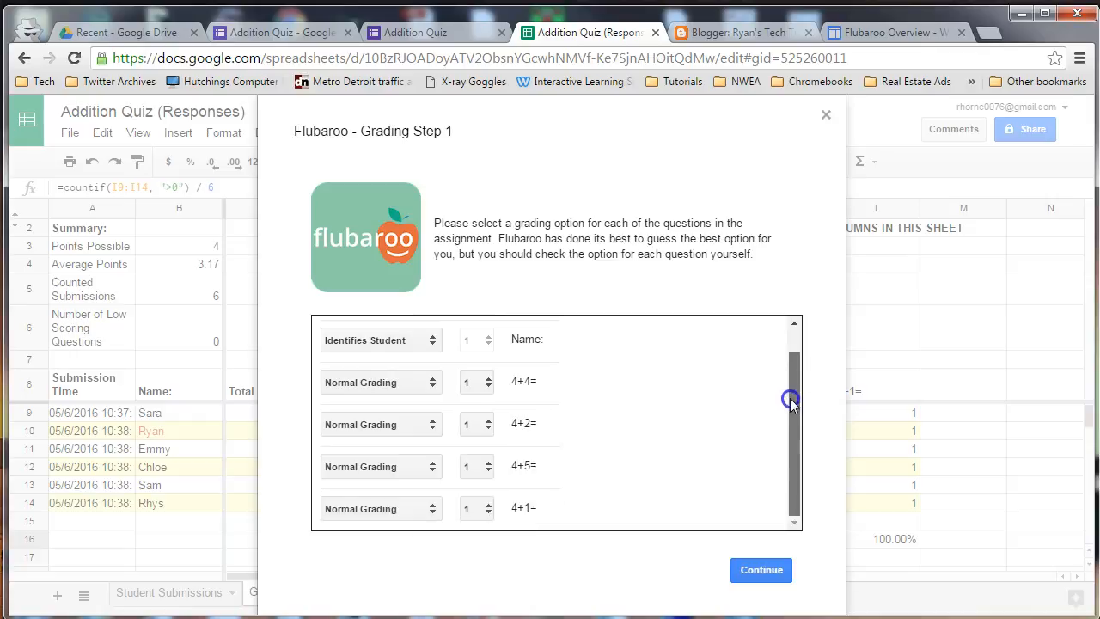
left_click(759, 571)
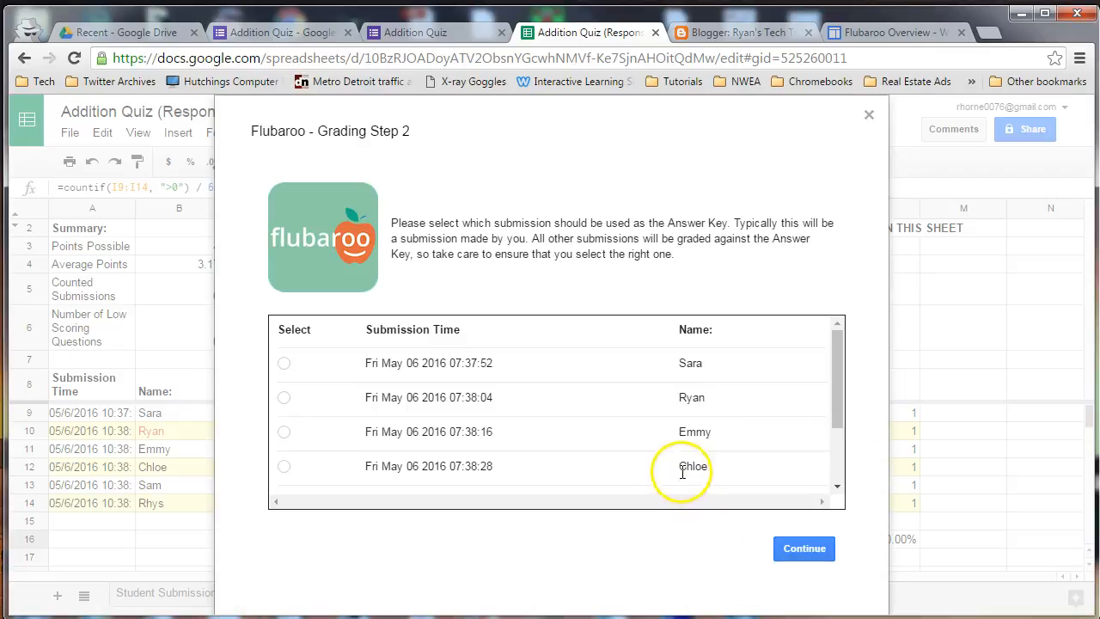
left_click_drag(832, 348, 831, 412)
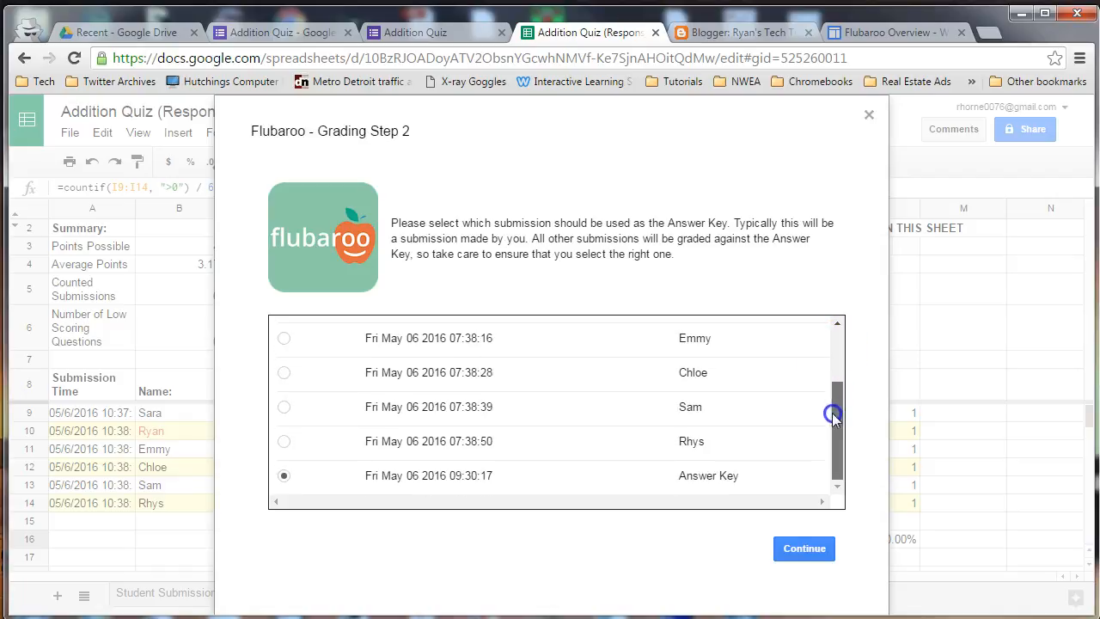
left_click(805, 546)
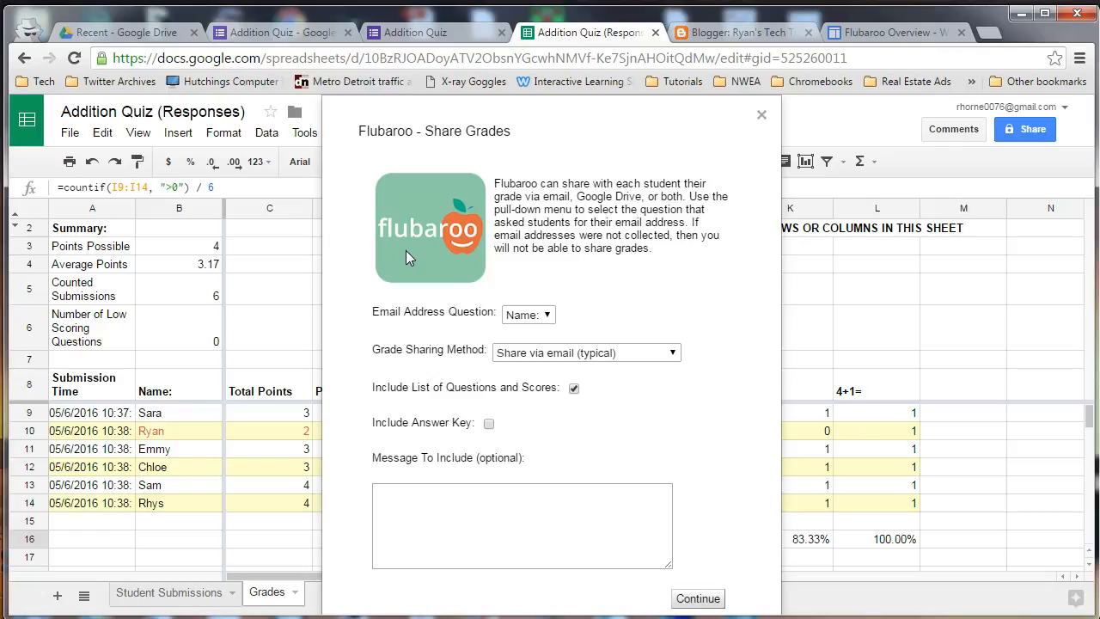
Accept sharing grades via email with Name: as the email address question, including questions and scores but no answer key, to finish enabling autograde
left_click(530, 316)
left_click(523, 316)
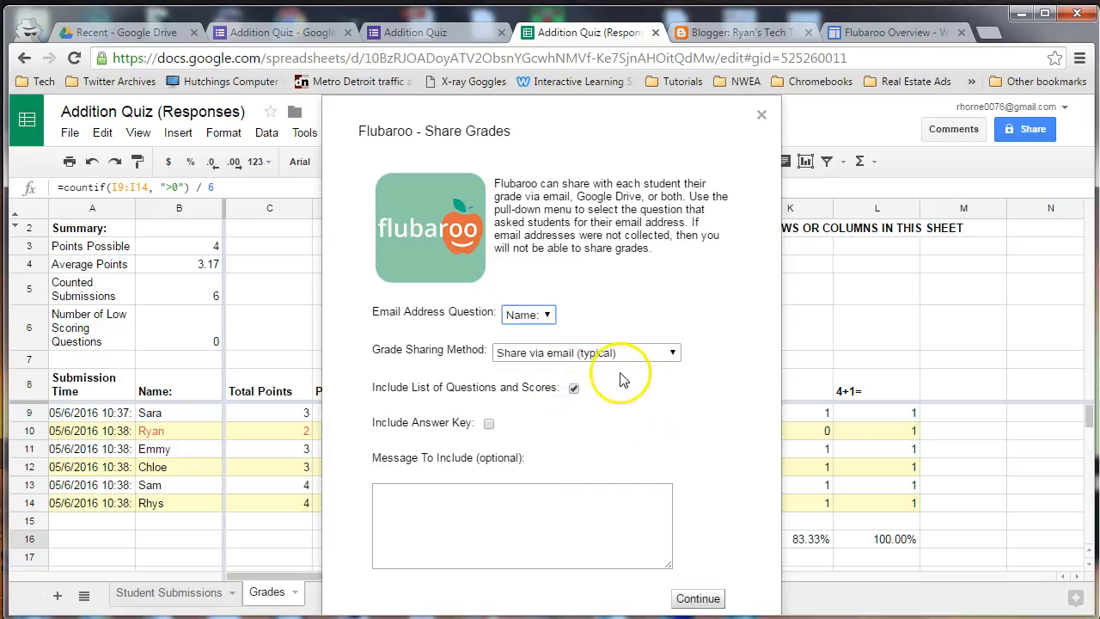
left_click(720, 599)
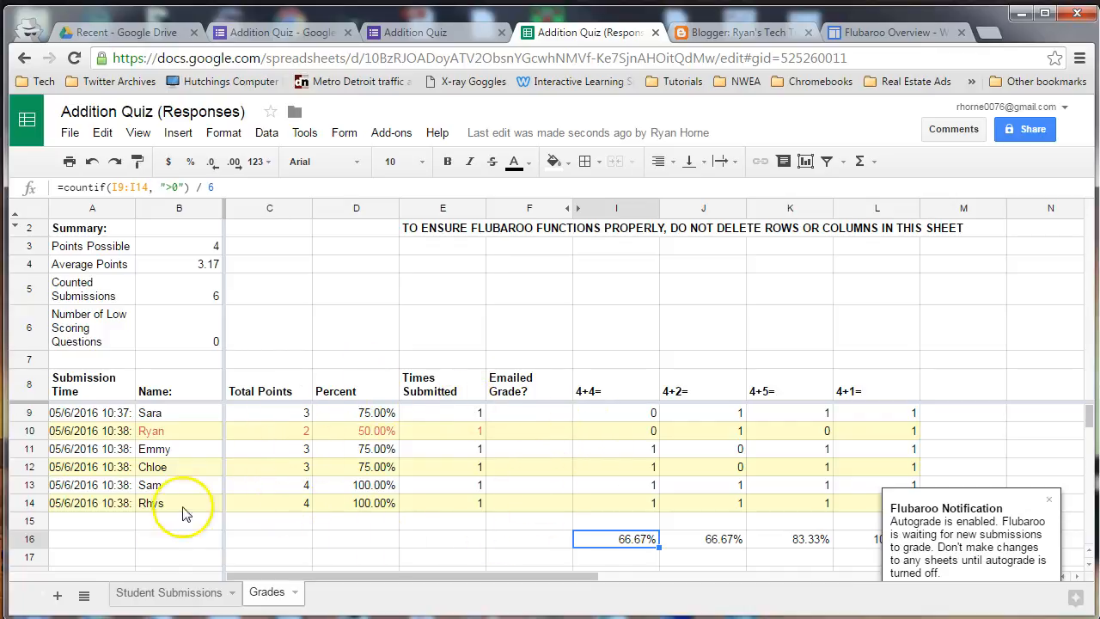
Review the Student Submissions and Grades sheets, and bring up the Flubaroo Overview web page
left_click(152, 595)
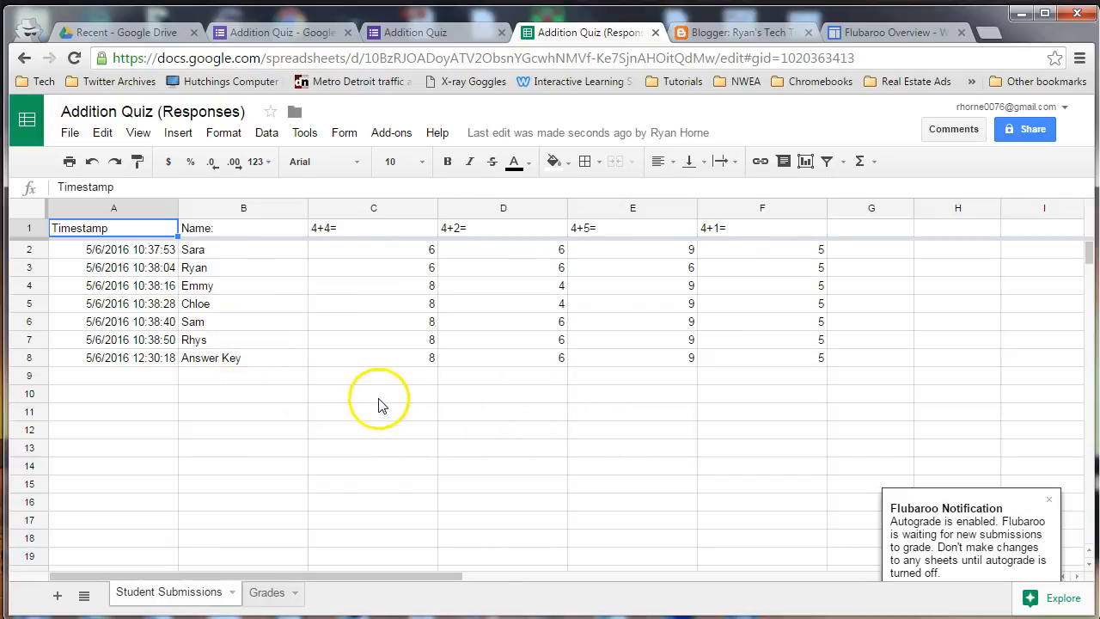
left_click(264, 593)
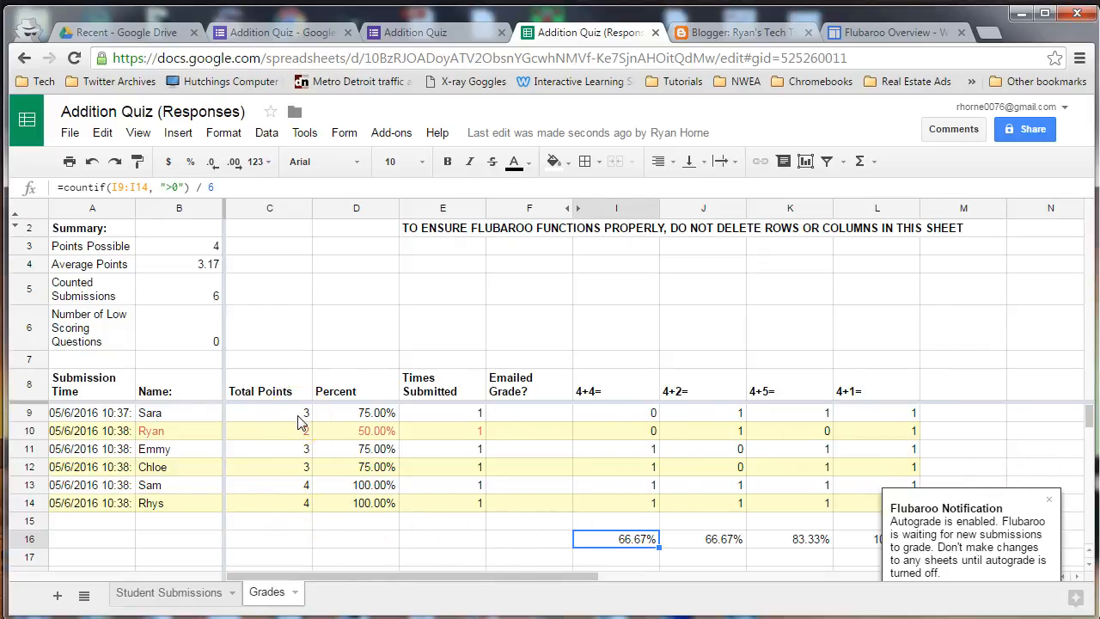
left_click(869, 34)
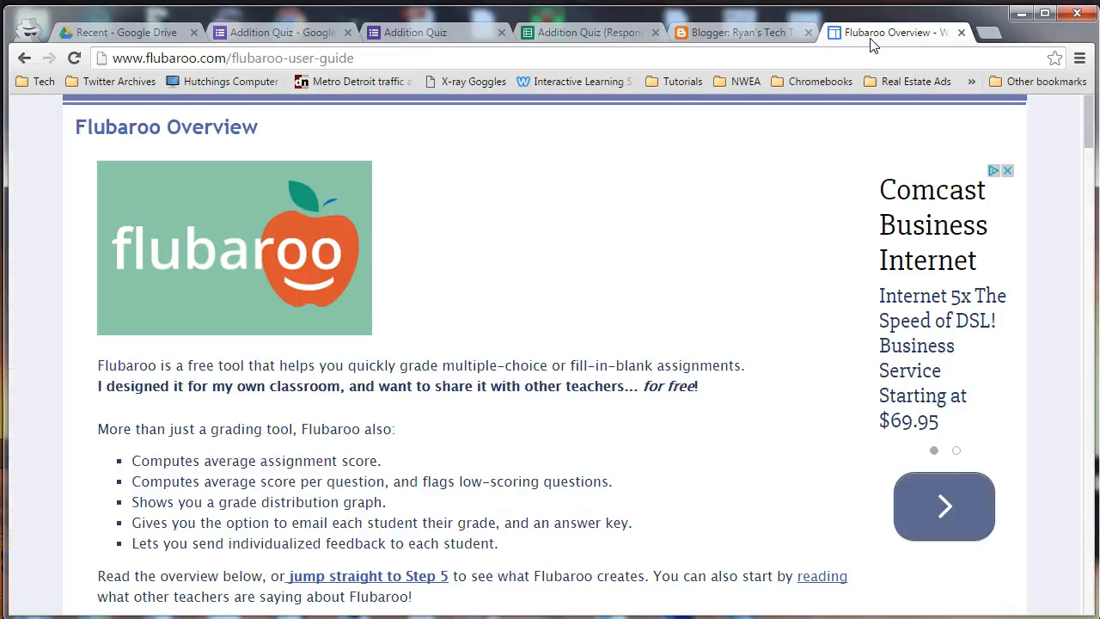